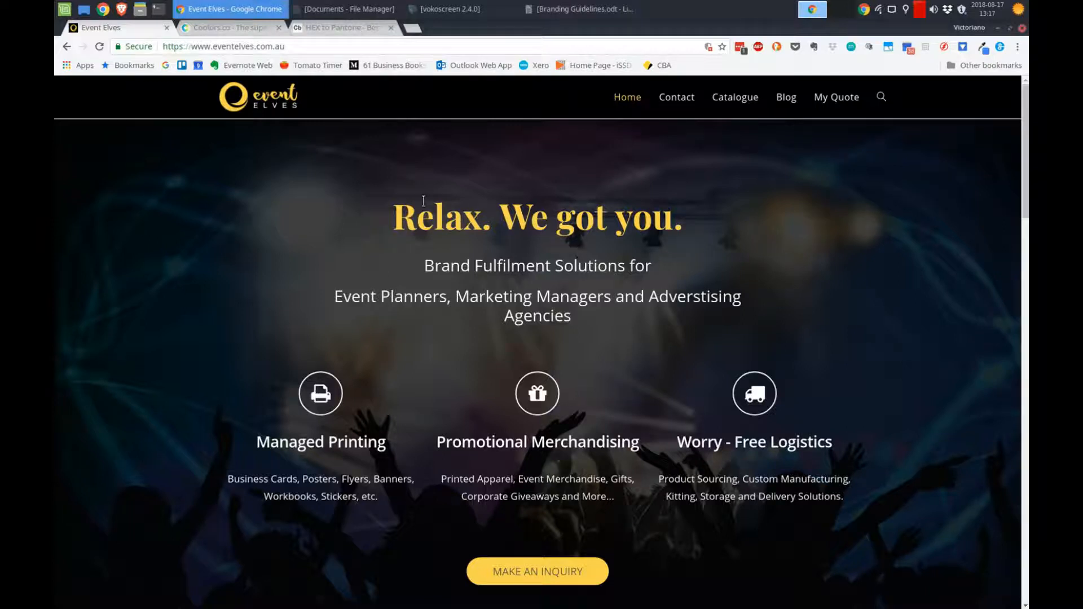
Open the Coolors palette generator and cycle through random colour schemes until a blue palette starting with #022F40 comes up
left_click(232, 28)
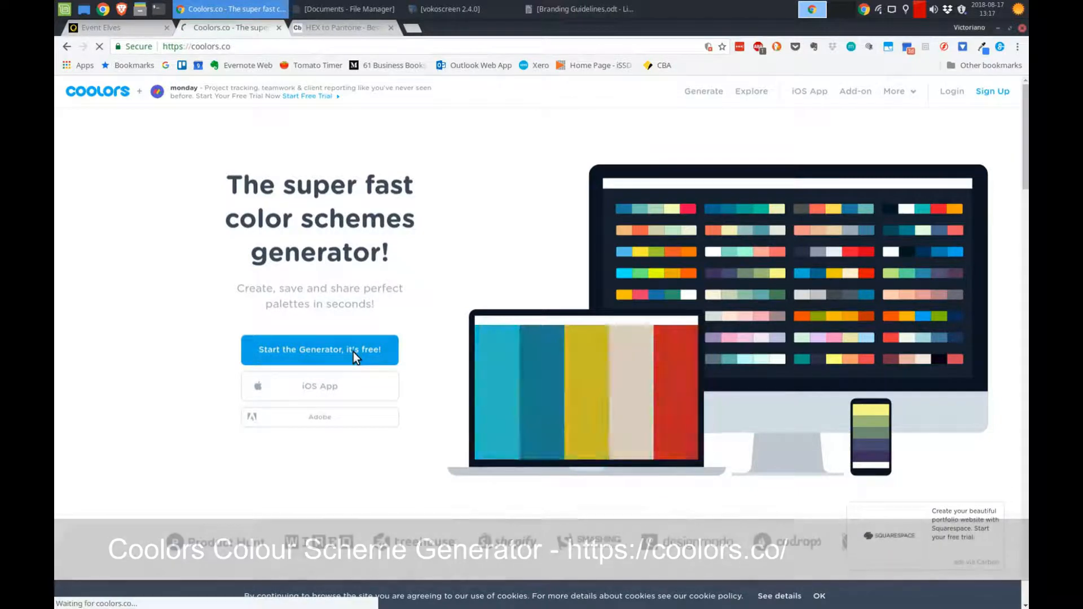
left_click(353, 354)
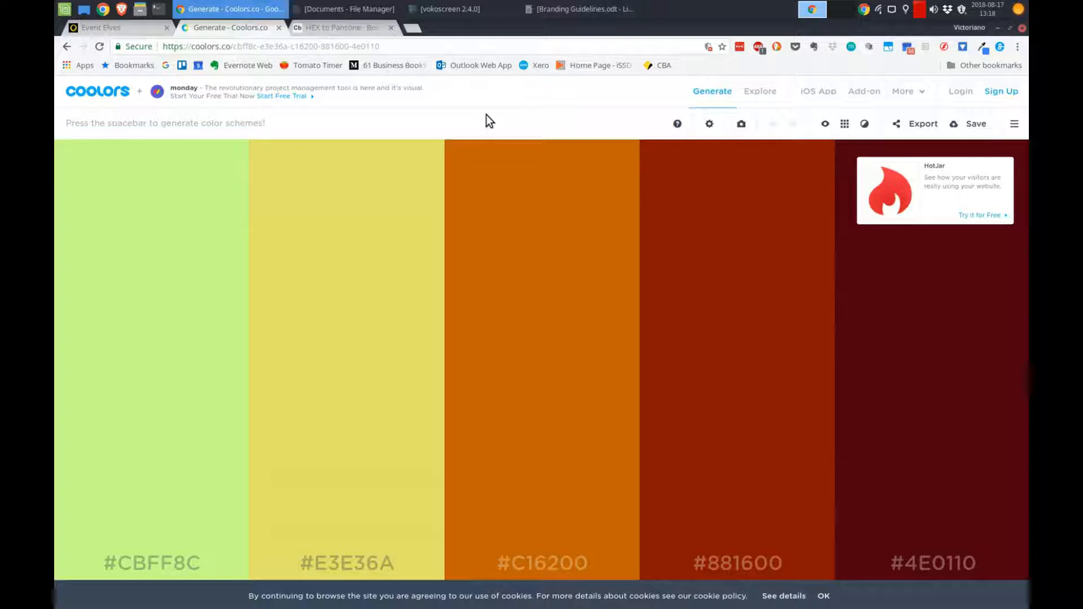
key("space")
key("space")
key("space")
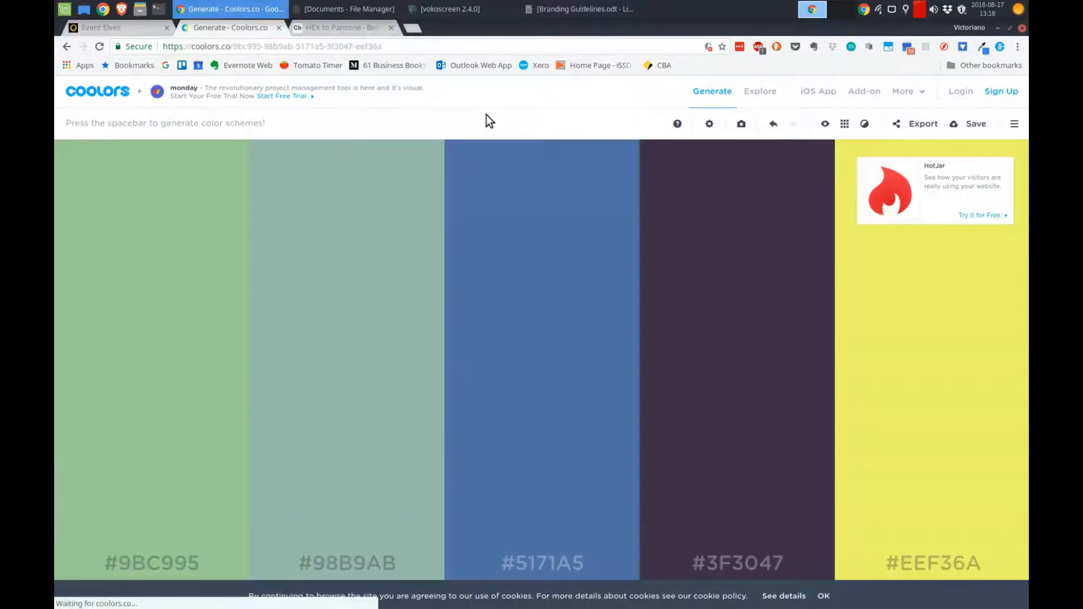
key("space")
key("space")
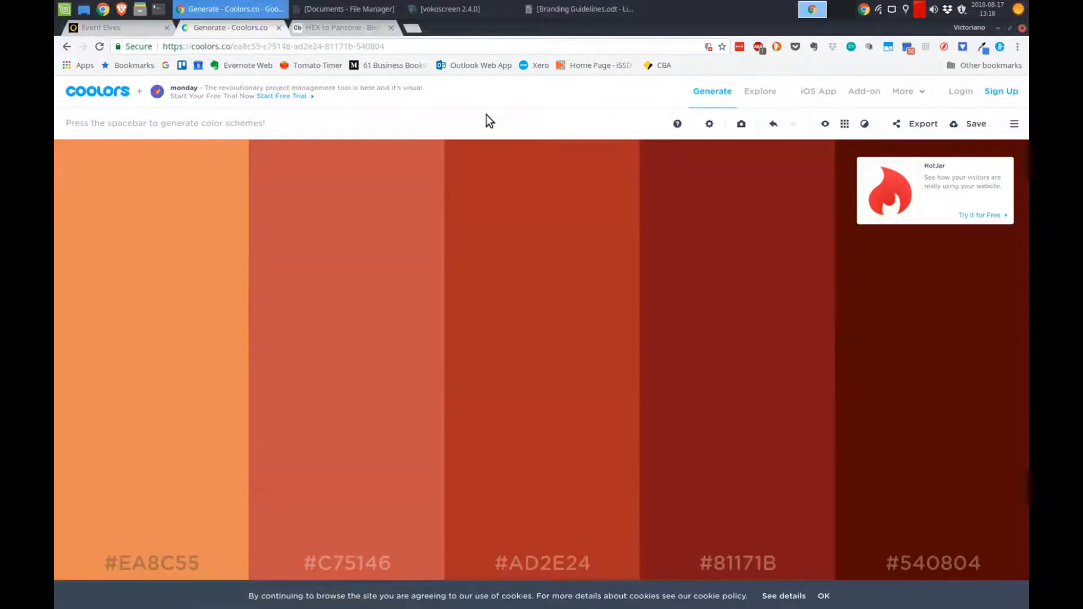
key("space")
key("space")
key("space")
key("space")
key("space")
key("space")
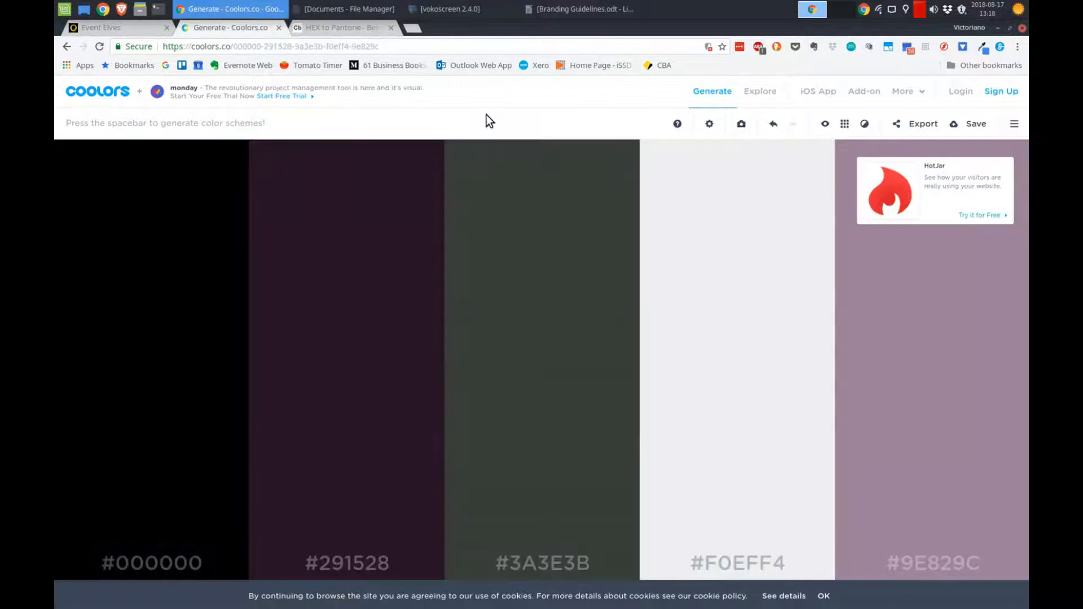
key("space")
key("space")
key("space")
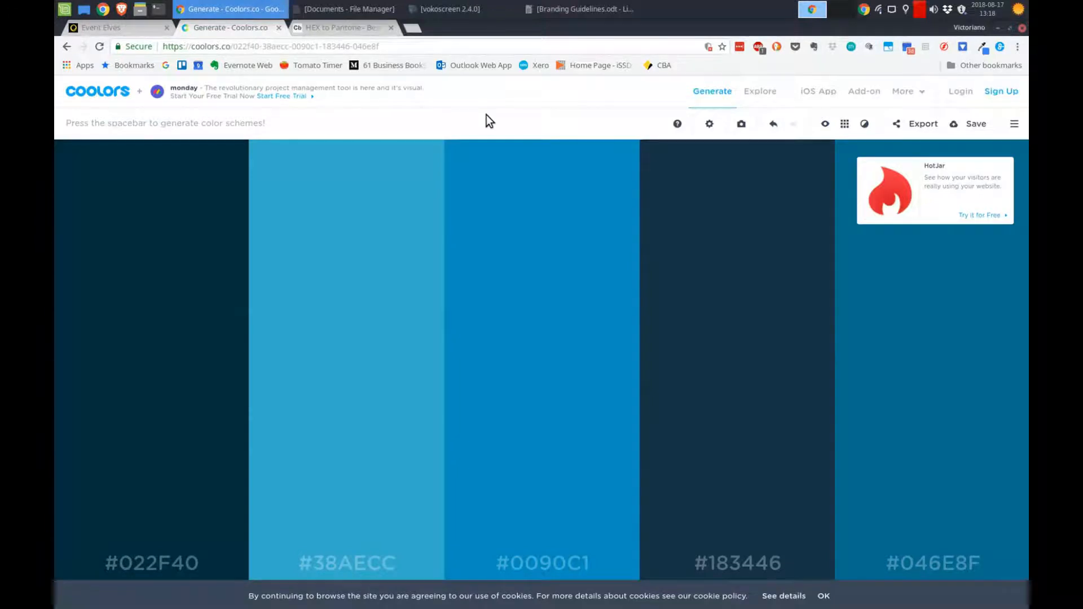
Lock the dark navy #022F40, regenerate the remaining colours until the green #C5D86D comes up second, and lock it too
mouse_move(141, 334)
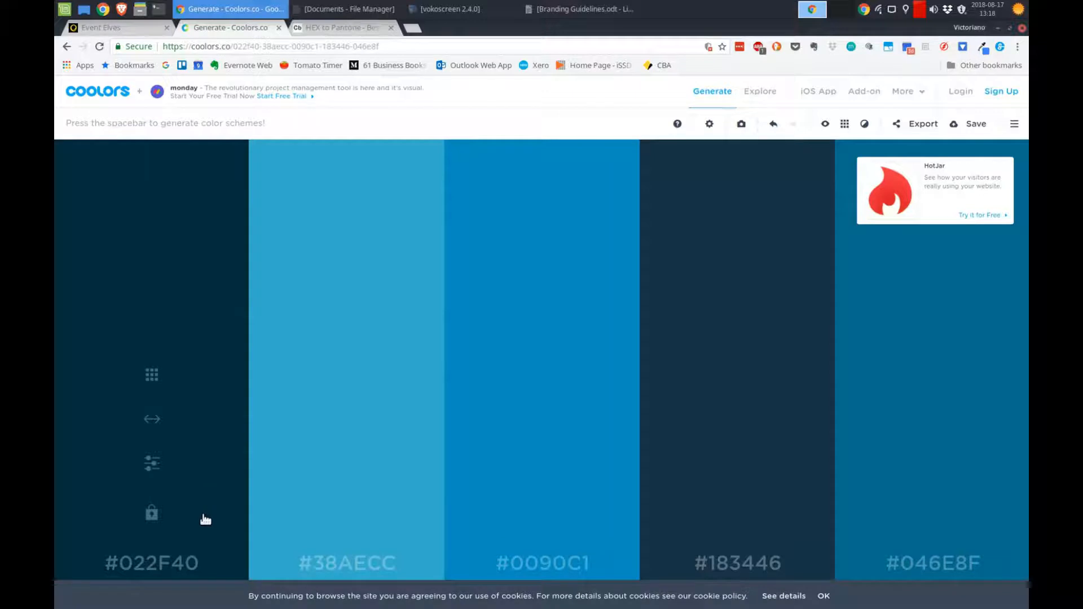
left_click(153, 514)
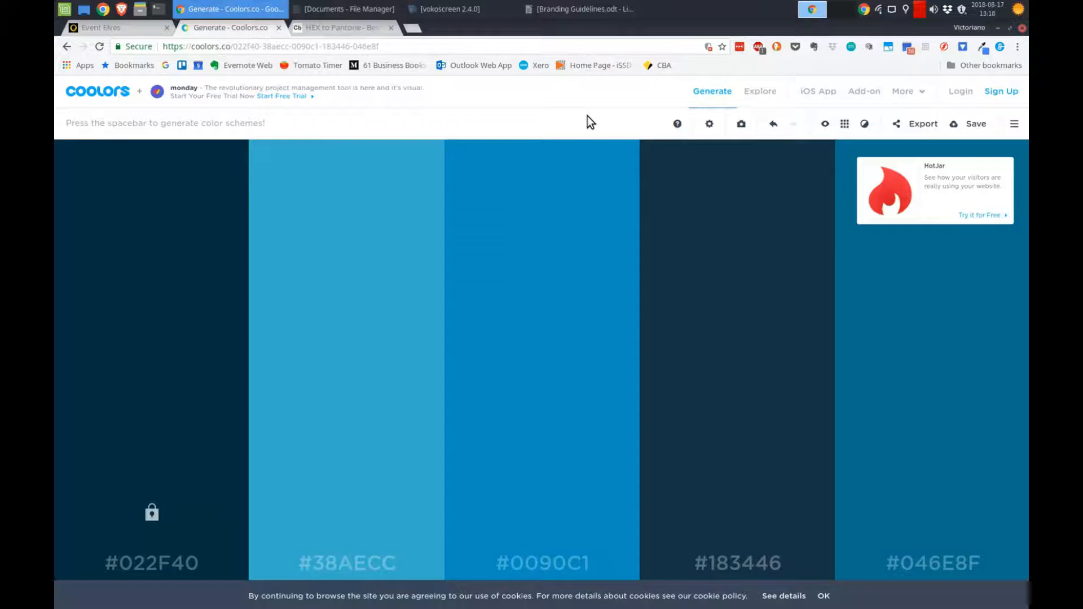
key("space")
key("space")
key("space")
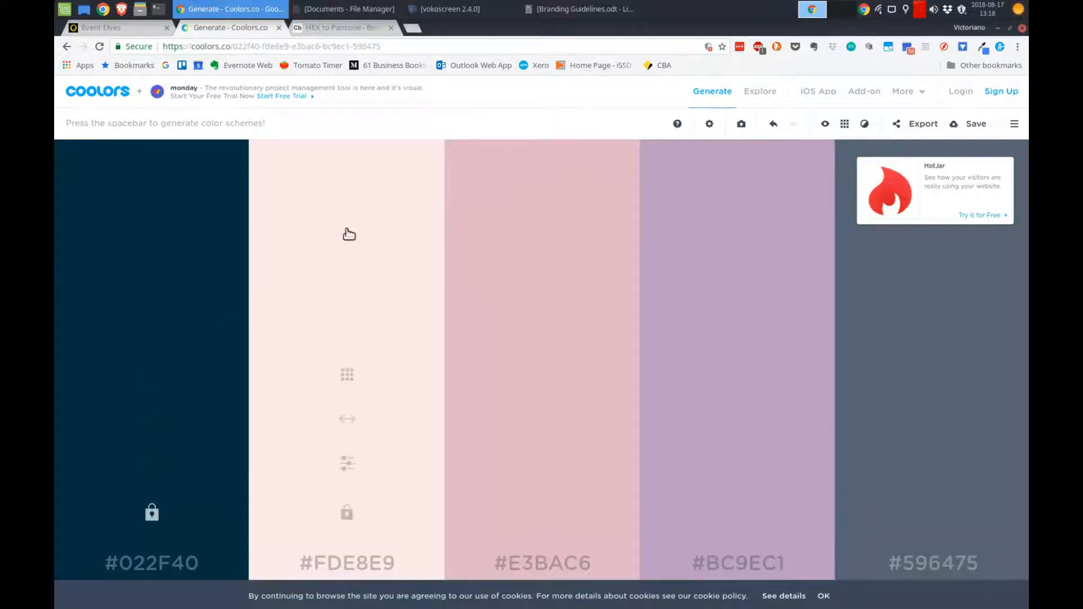
key("space")
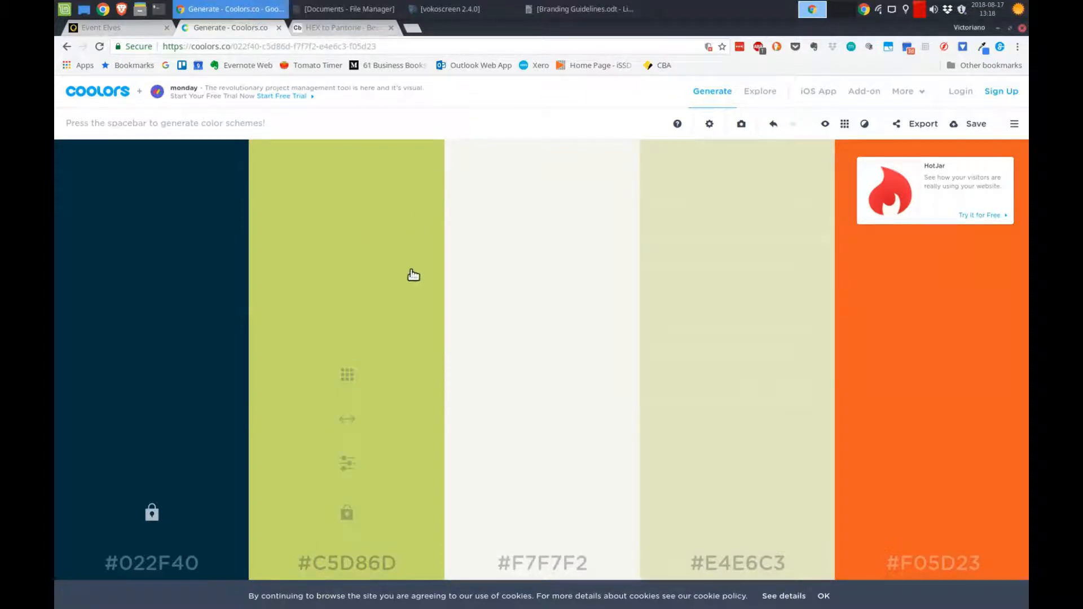
left_click(347, 515)
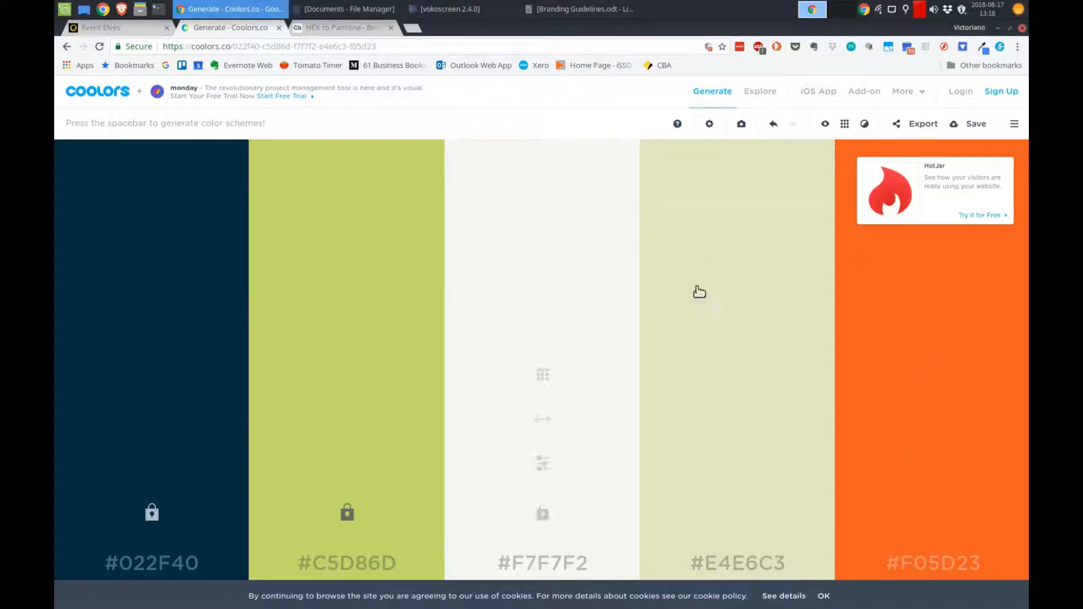
Export the palette as a PDF, save it as palette.pdf in Downloads, and close the PDF preview
left_click(915, 128)
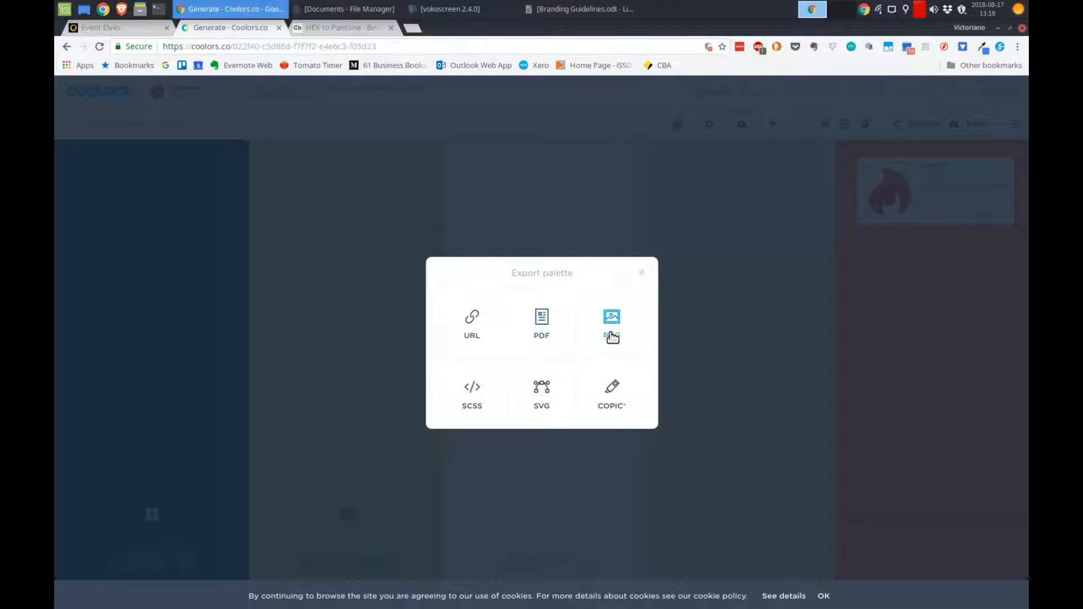
left_click(536, 337)
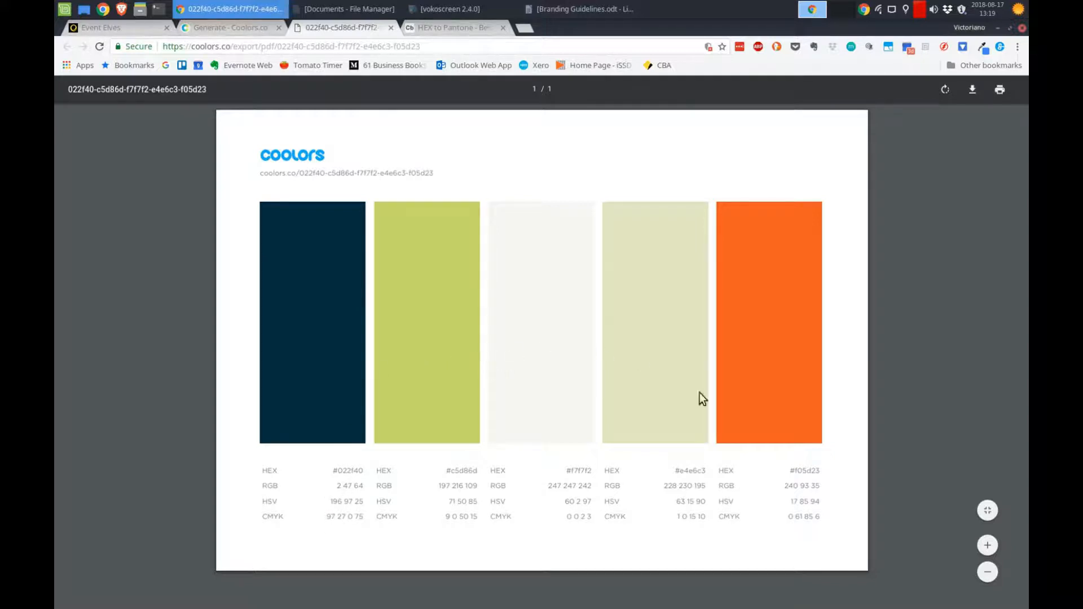
left_click(972, 90)
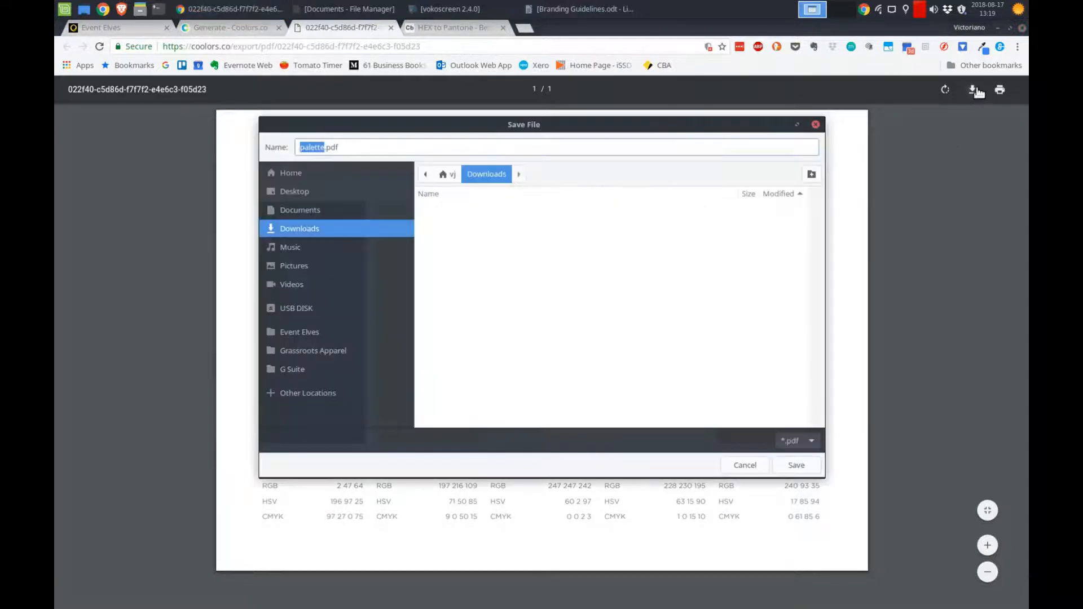
left_click(794, 466)
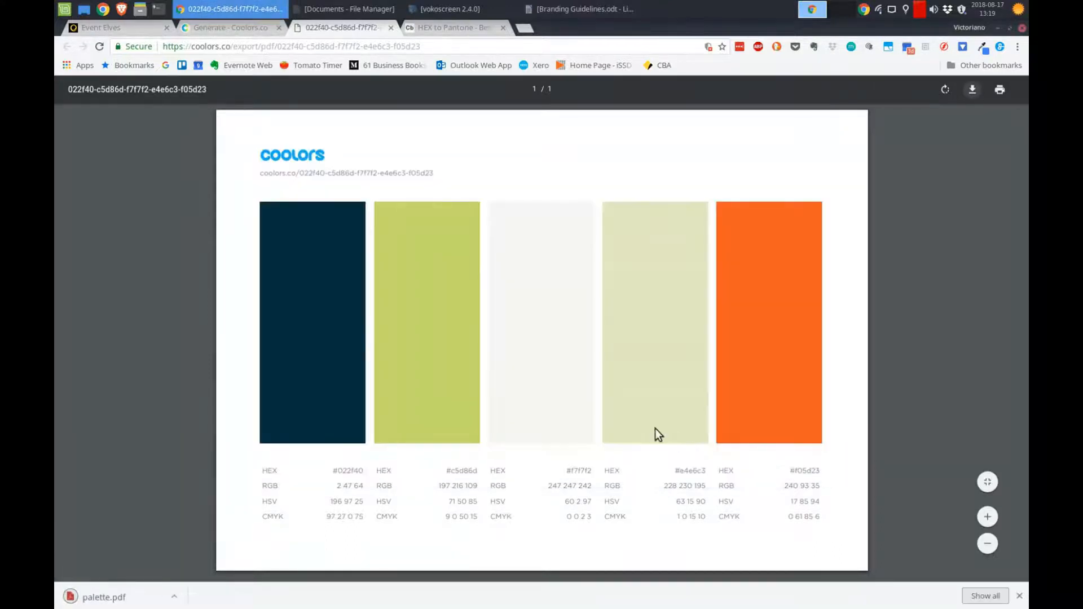
left_click(391, 28)
Switch to the file manager, open palette.pdf from the Downloads folder and maximise its window
left_click(369, 10)
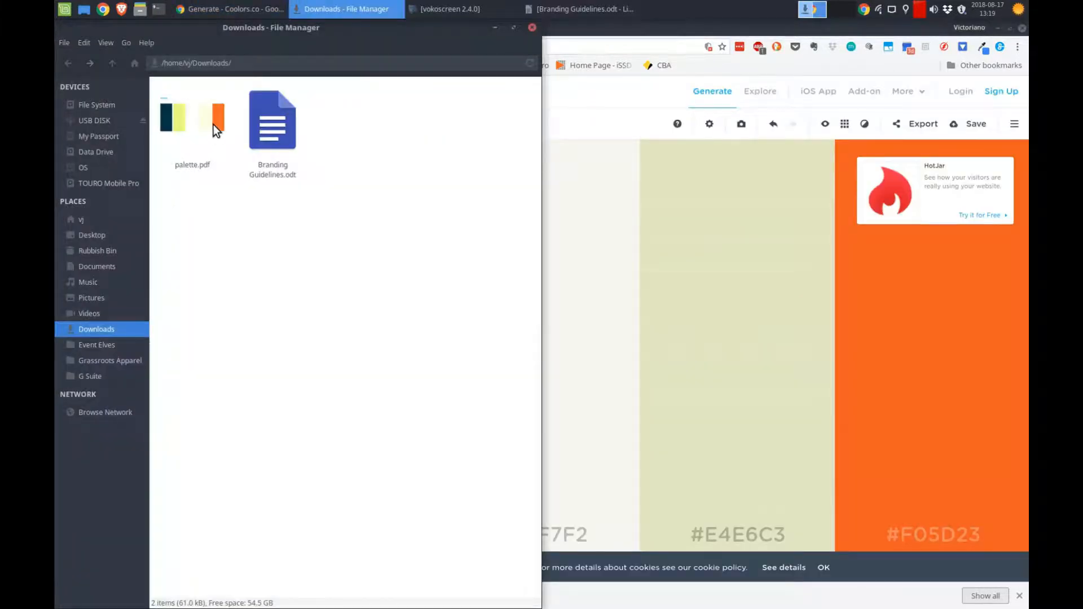
double_click(213, 124)
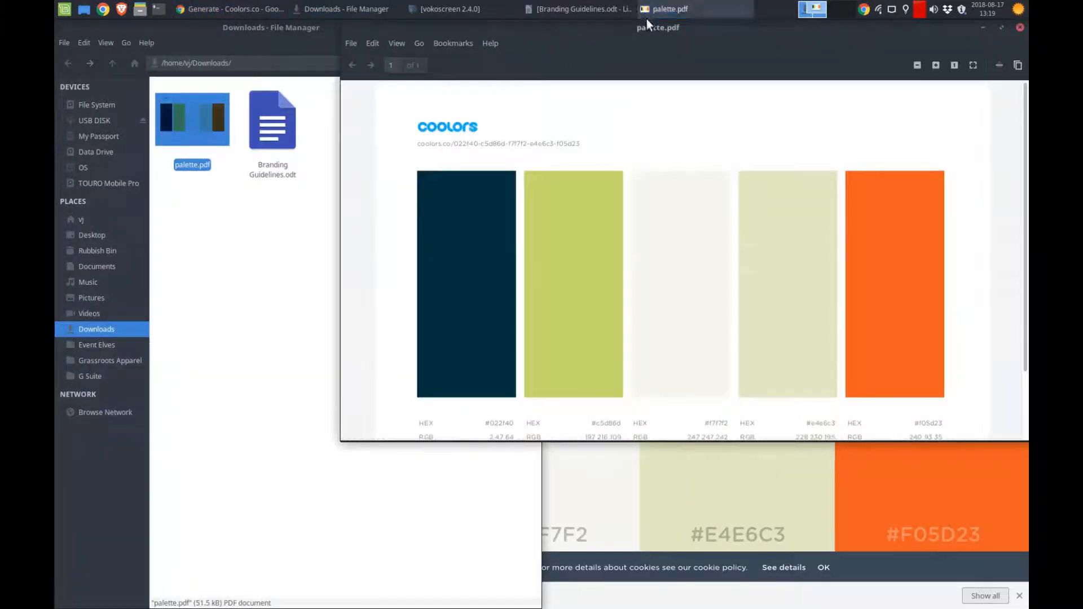
double_click(651, 23)
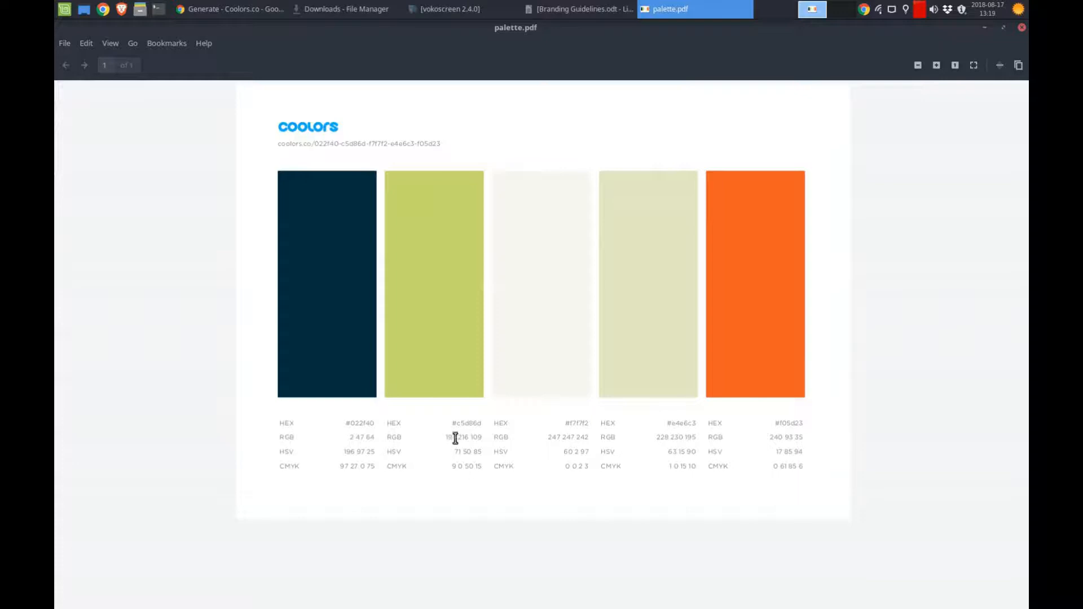
Copy the navy HEX code 022f40 from palette.pdf into the Primary Colour HEX line of Branding Guidelines.odt
left_click(586, 9)
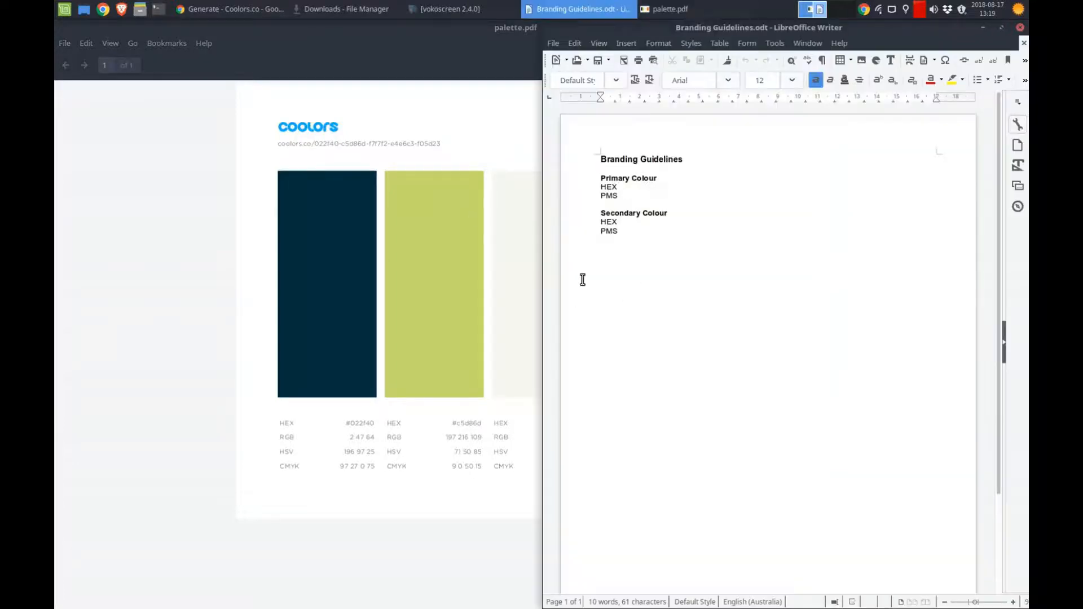
left_click(644, 189)
left_click_drag(349, 423, 374, 423)
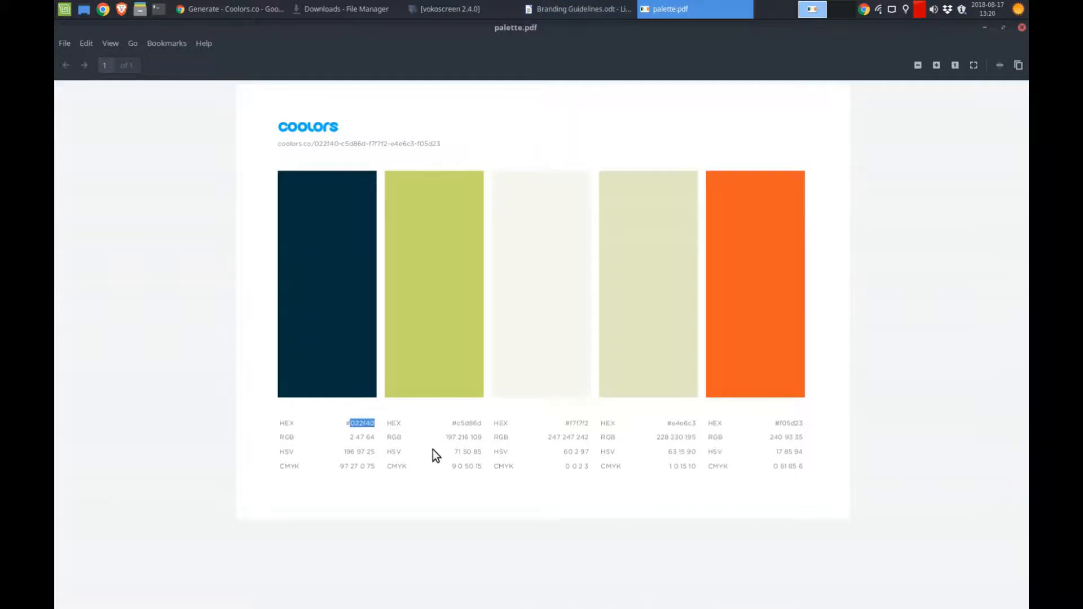
key("alt+Tab")
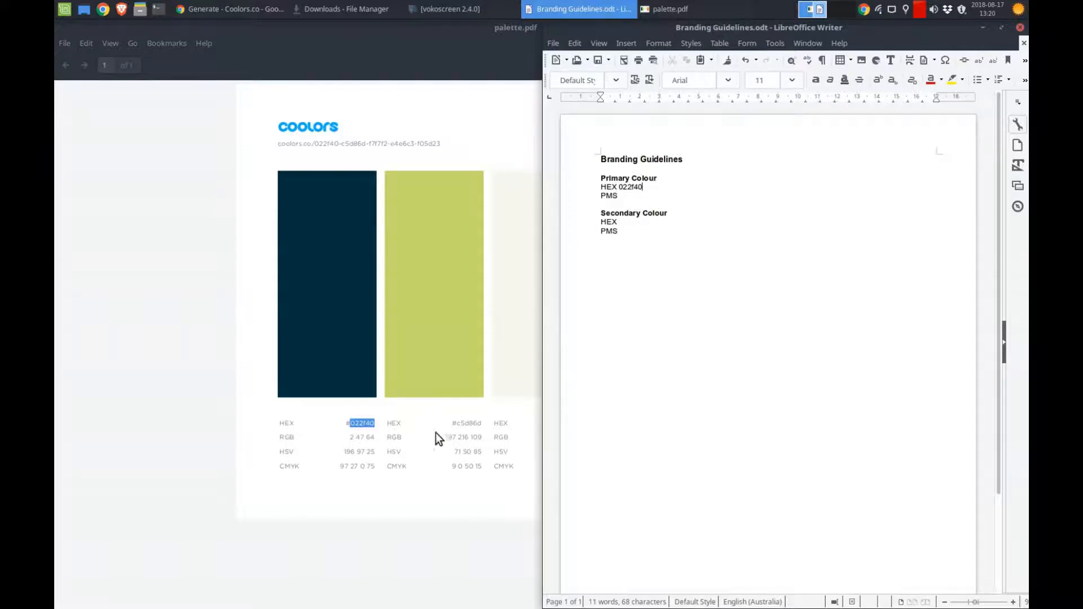
Copy the green HEX code c5d86d from palette.pdf into the Secondary Colour HEX line of the branding document
left_click_drag(456, 423, 483, 423)
key("ctrl+c")
key("alt+Tab")
key("ctrl+v")
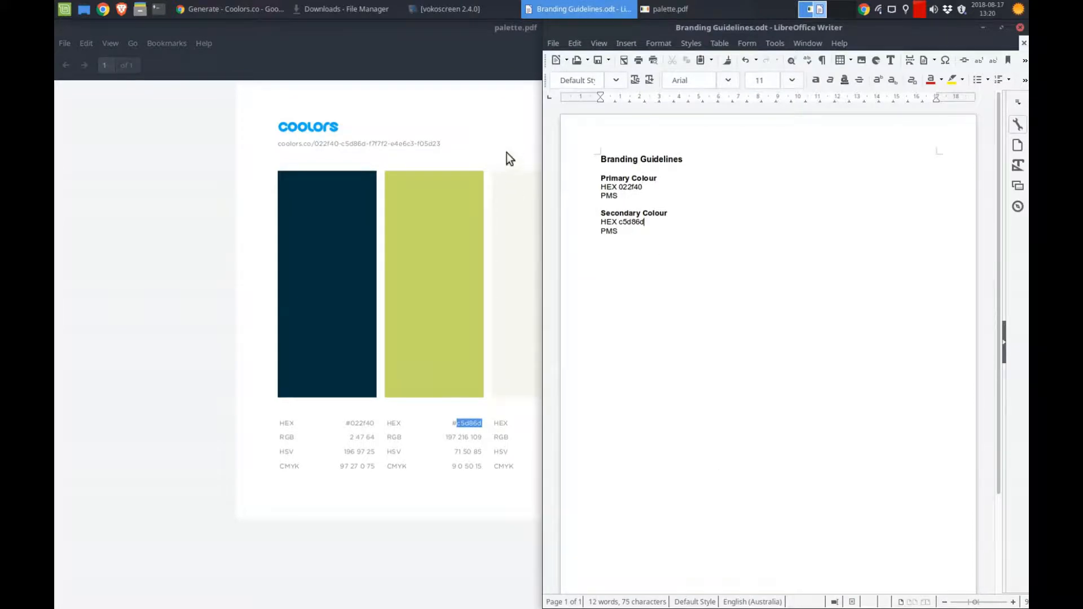
Minimise the document, PDF and file manager windows and bring up the HEX to Pantone converter in the browser
left_click(986, 29)
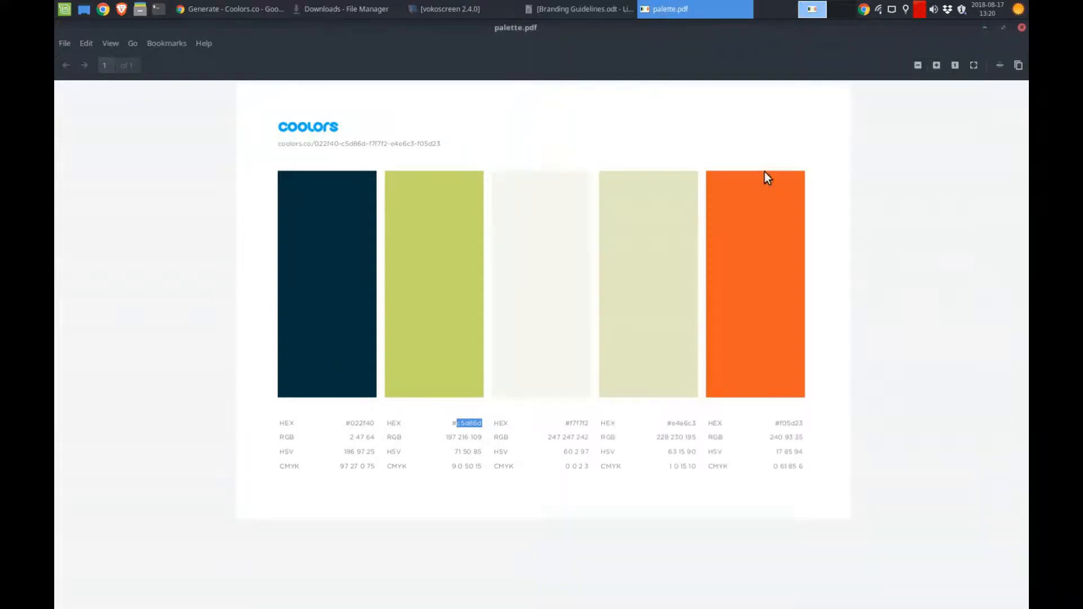
left_click(881, 256)
left_click(985, 28)
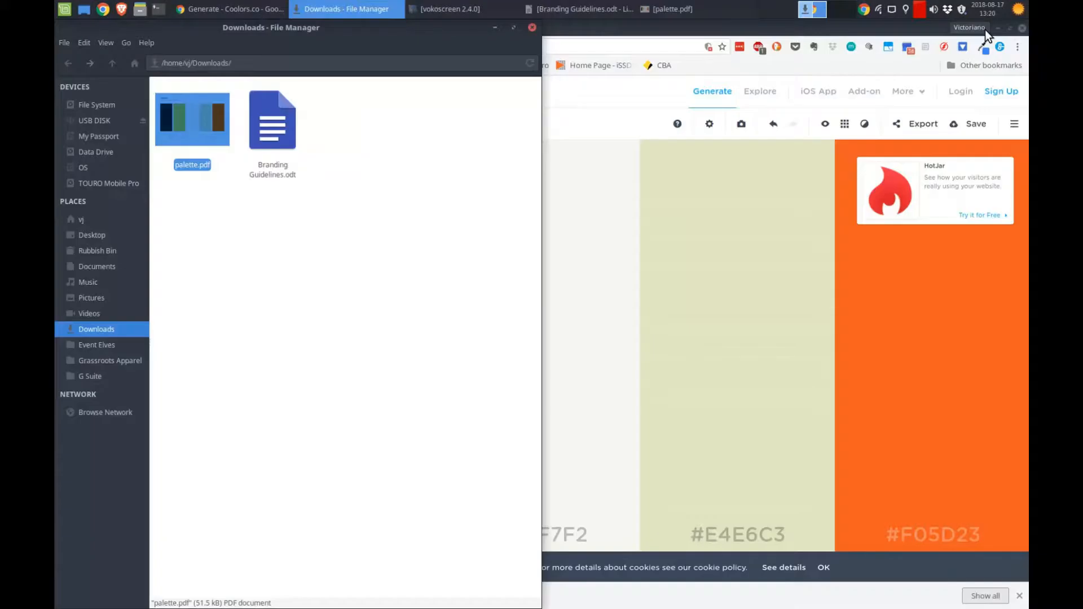
left_click(499, 31)
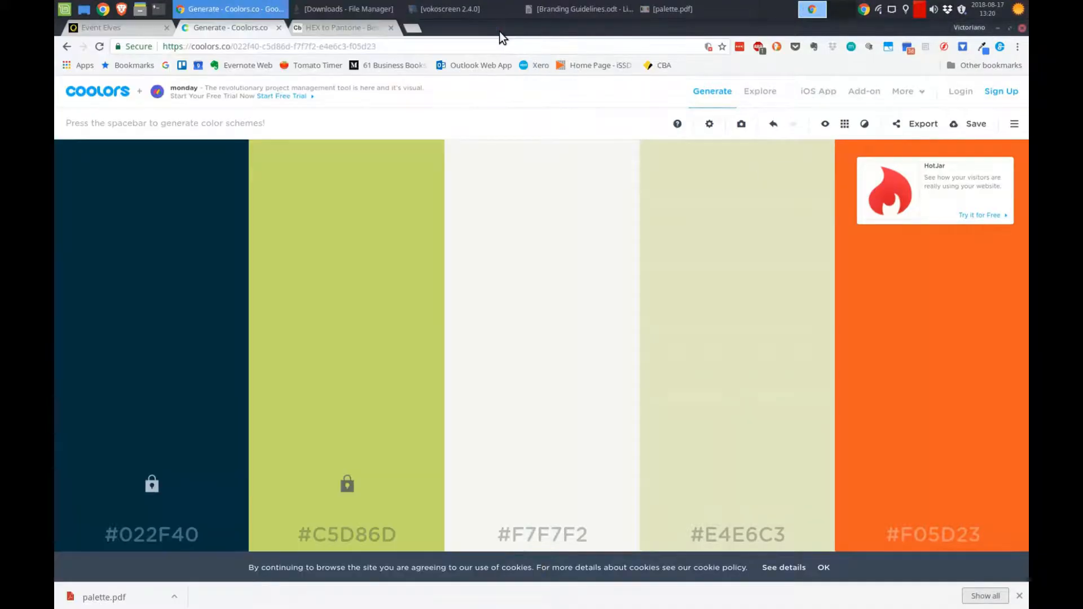
left_click(344, 30)
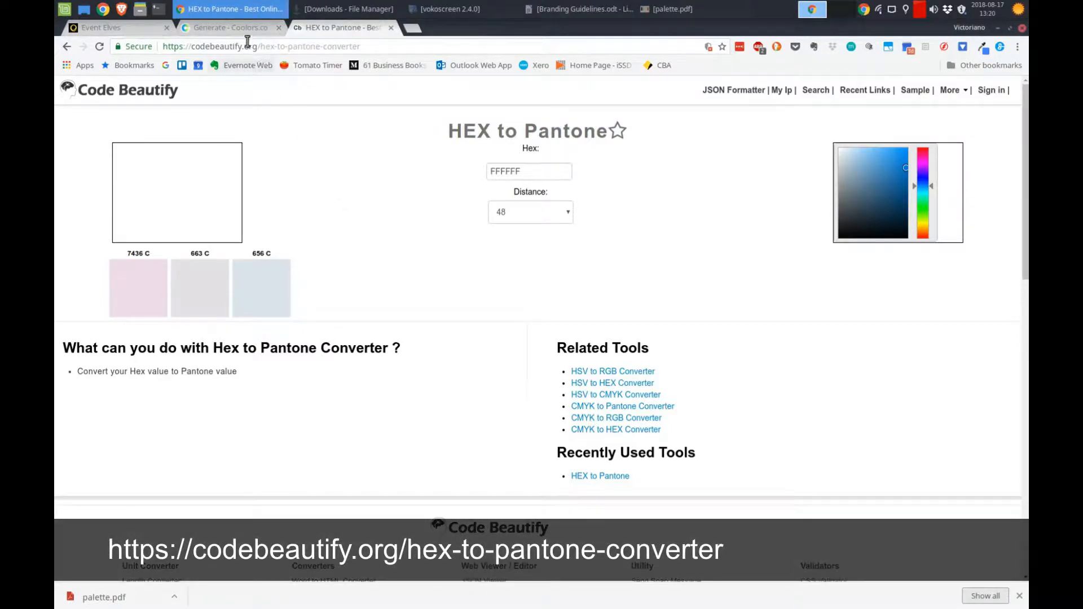
Copy 022f40 from palette.pdf into the converter's Hex value and set the distance to 16
left_click(655, 13)
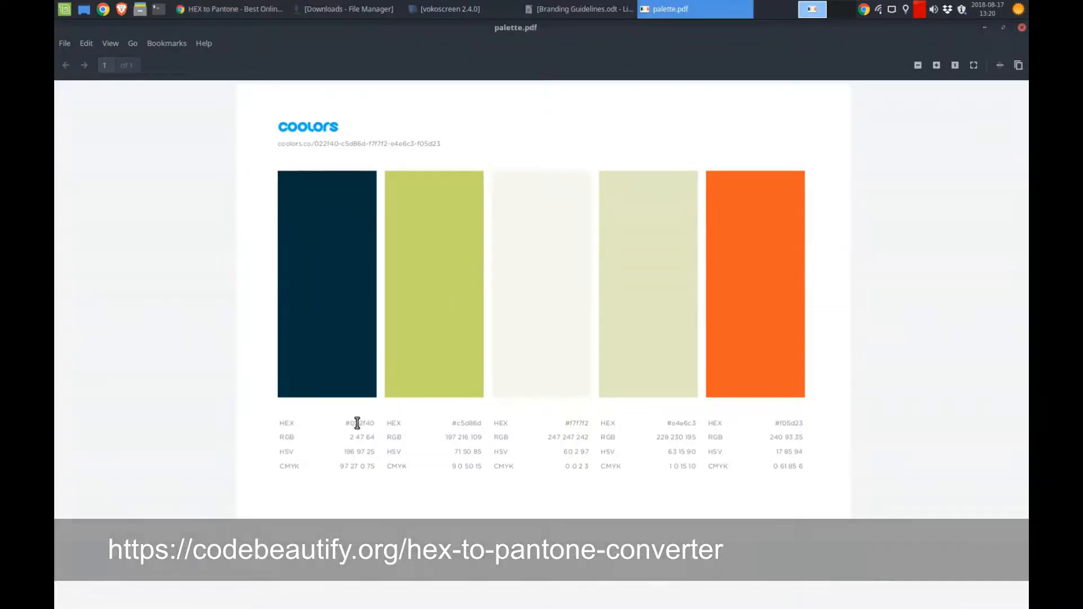
left_click_drag(350, 423, 373, 422)
key("ctrl+c")
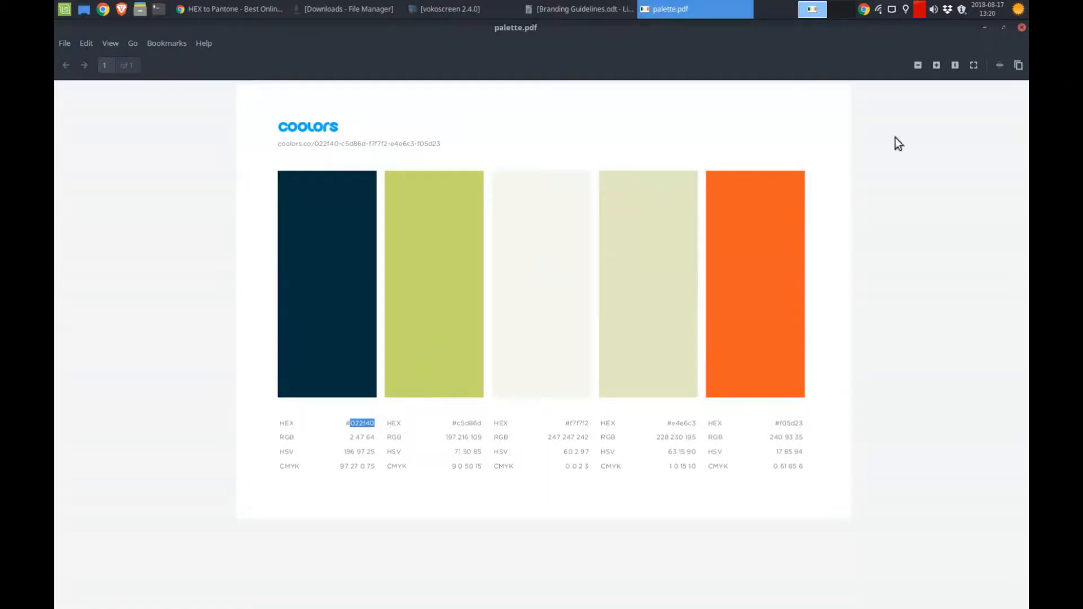
key("alt+Tab")
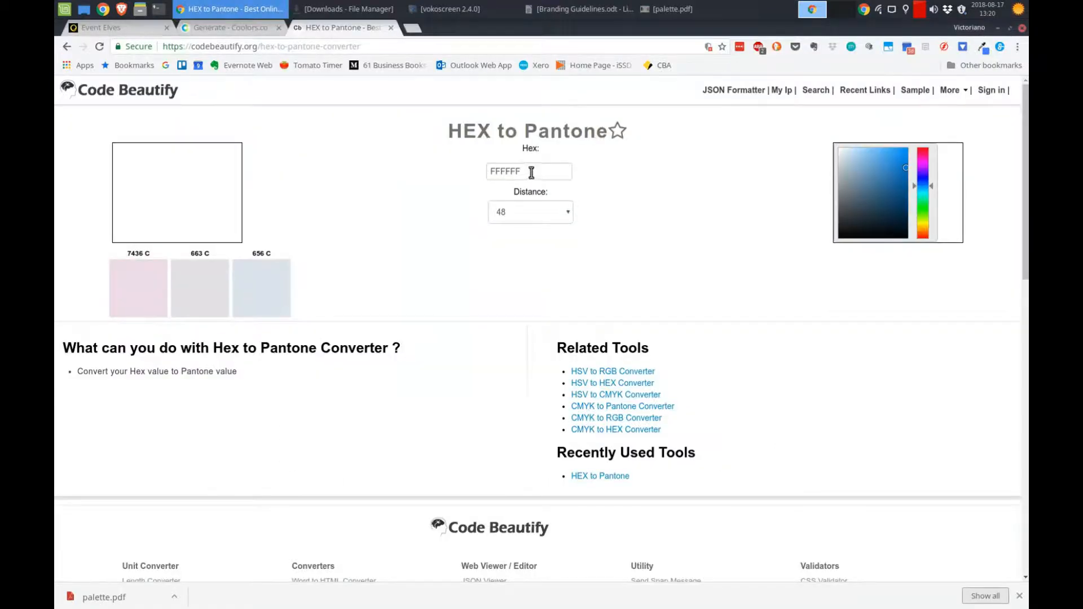
left_click_drag(532, 171, 442, 178)
key("ctrl+v")
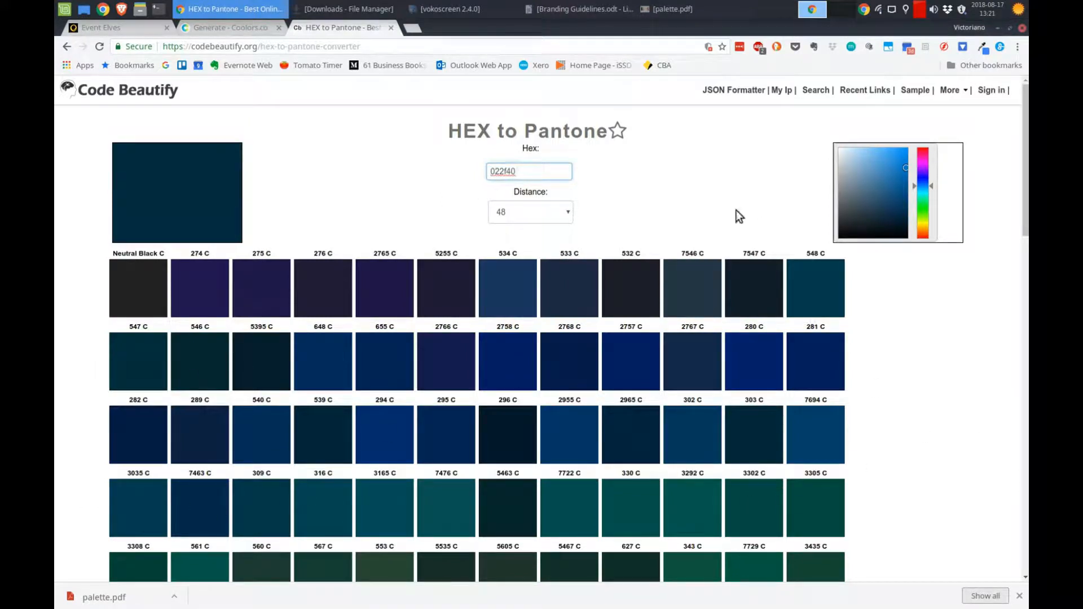
left_click(571, 215)
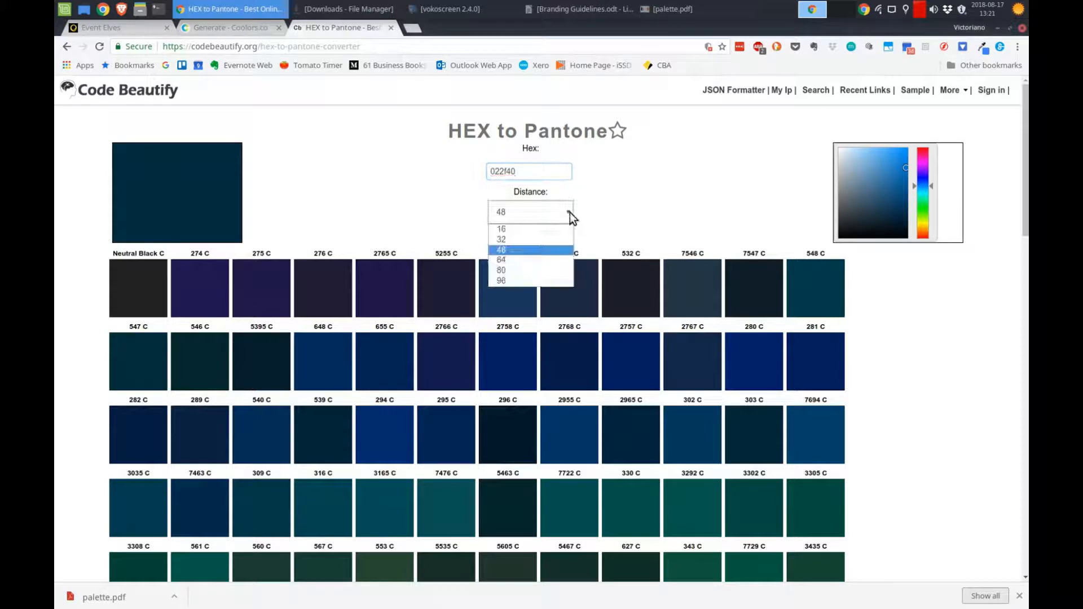
left_click(521, 229)
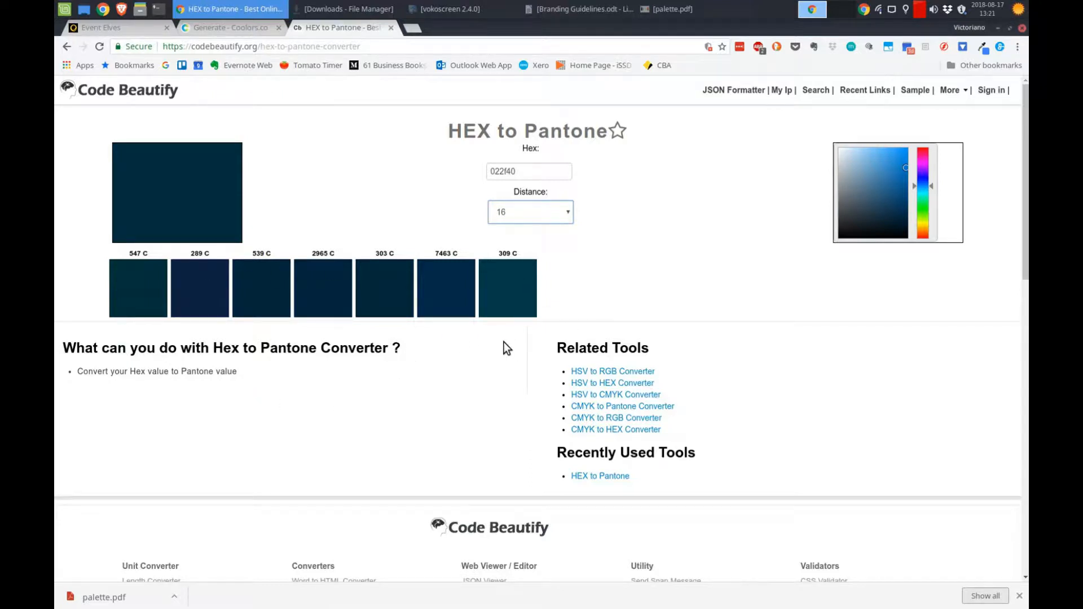
Copy the Pantone match 547 C into the Primary Colour PMS line of Branding Guidelines.odt
mouse_move(146, 280)
left_click_drag(130, 253, 149, 252)
key("ctrl+c")
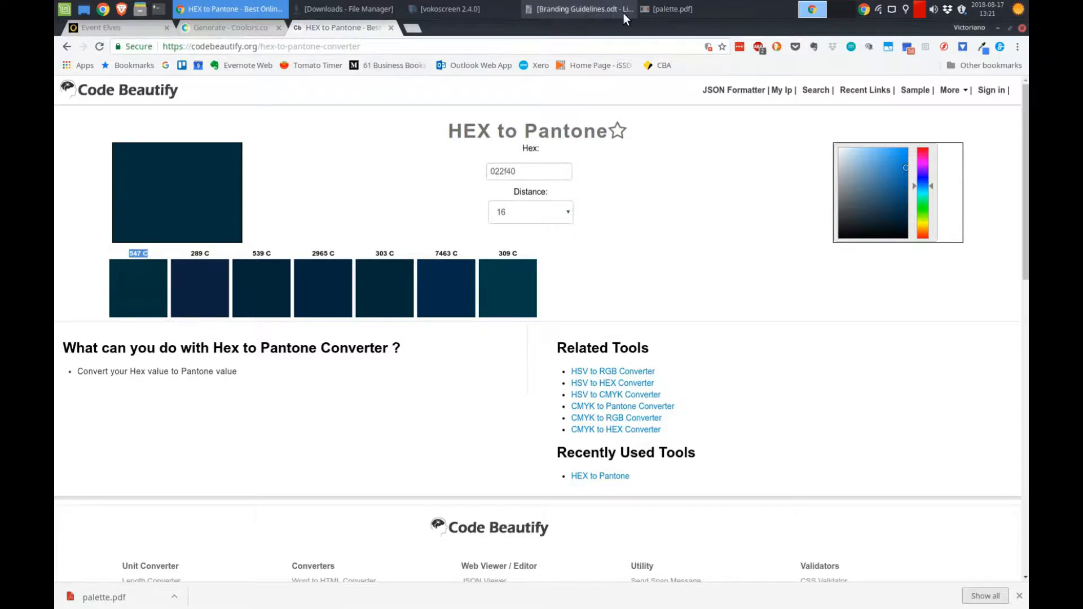
left_click(548, 4)
left_click(650, 199)
key("ctrl+v")
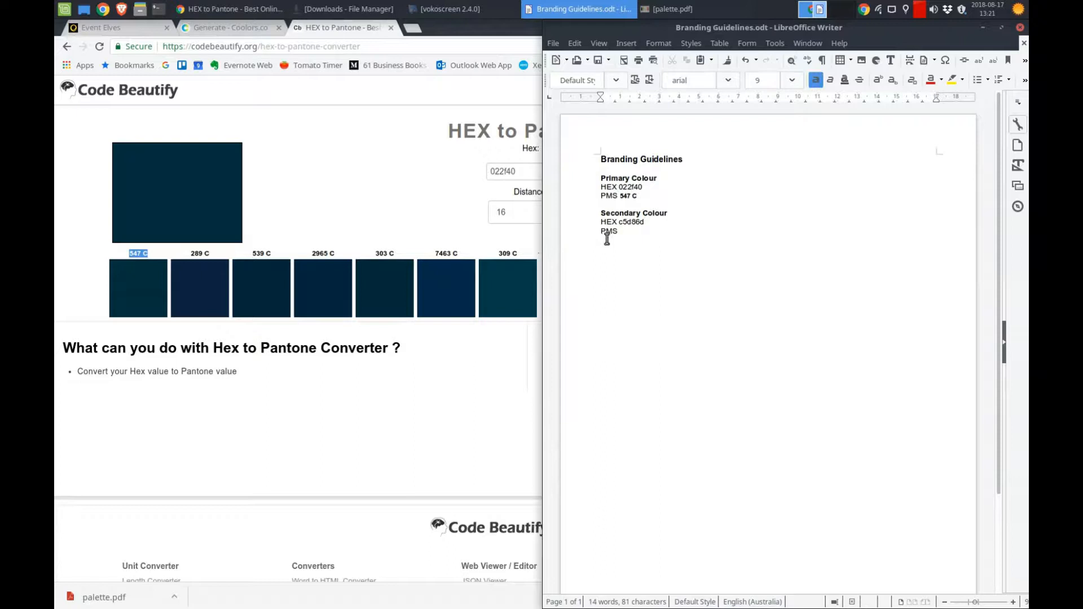
Copy the secondary HEX code c5d86d from Branding Guidelines.odt into the converter's Hex value and set the distance to 32
left_click_drag(618, 222, 648, 222)
key("ctrl+c")
left_click(413, 188)
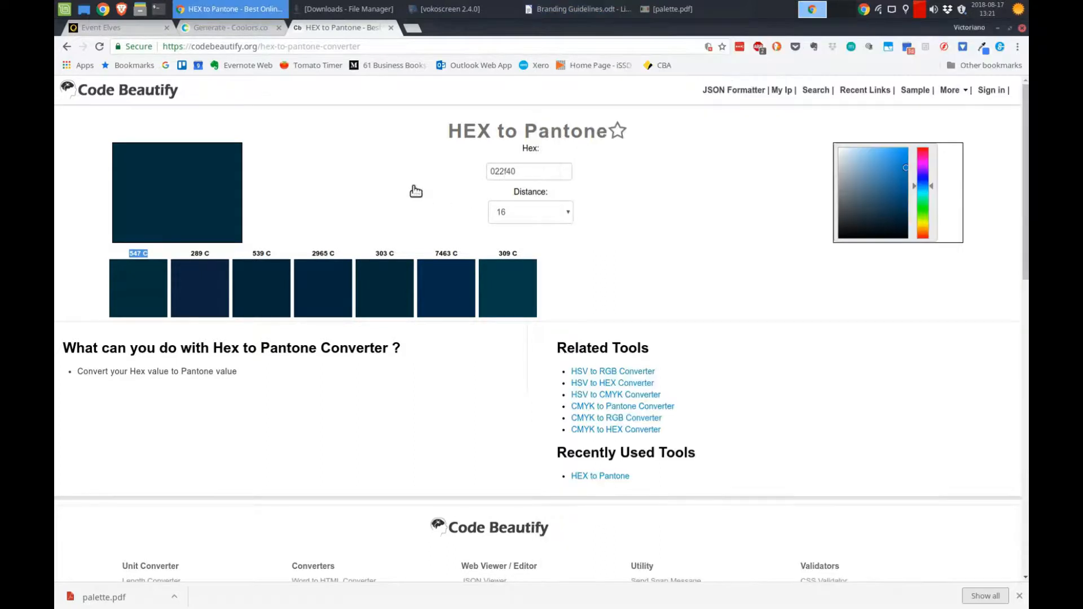
double_click(508, 171)
key("ctrl+v")
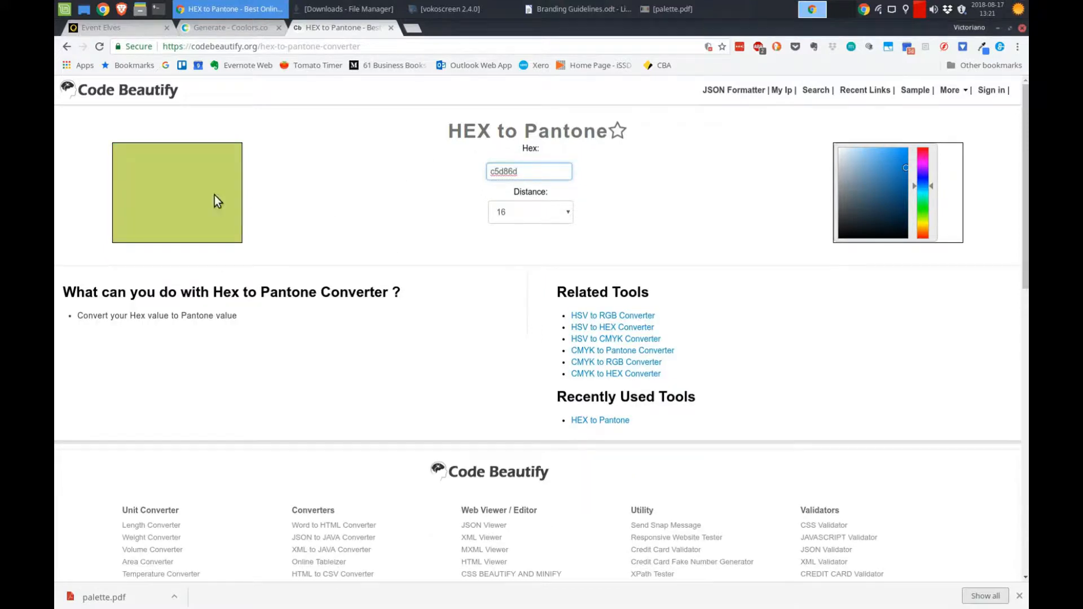
left_click(529, 212)
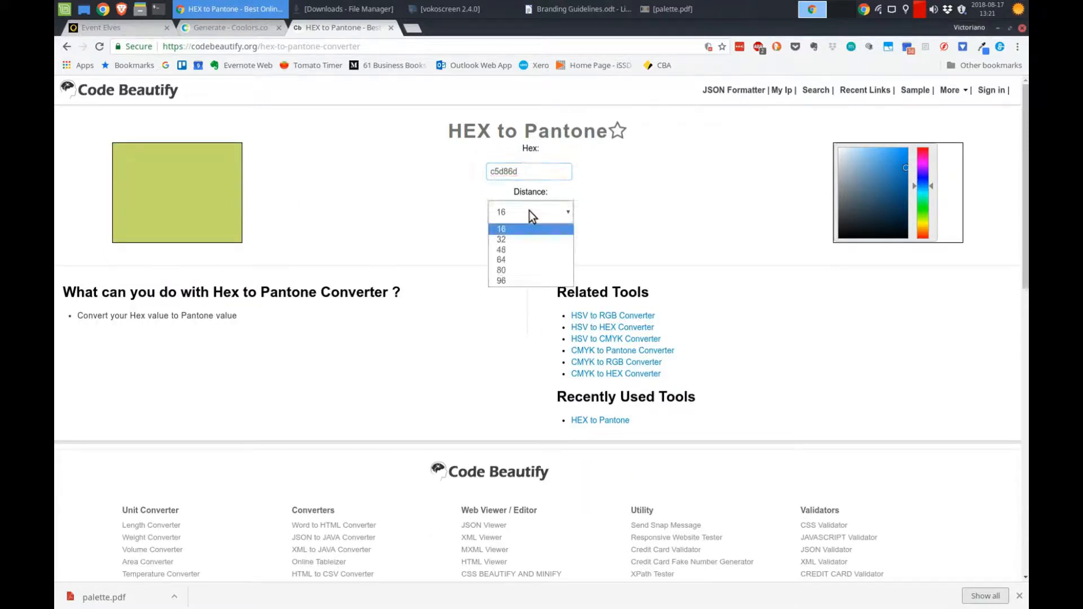
left_click(520, 237)
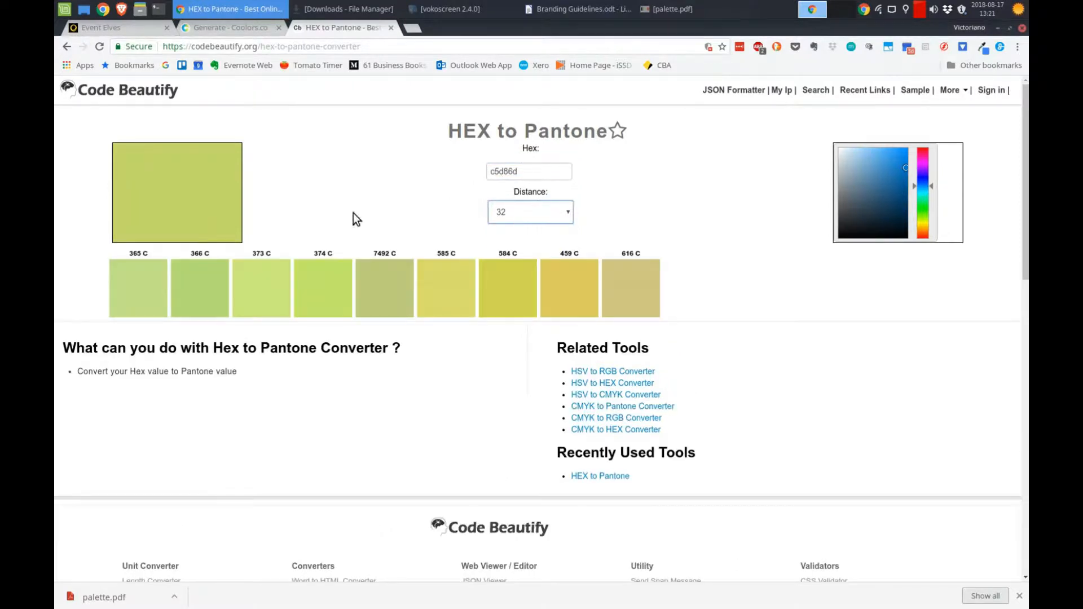
Switch the converter's distance to 16 and back to 32 to compare the Pantone matches
left_click(544, 219)
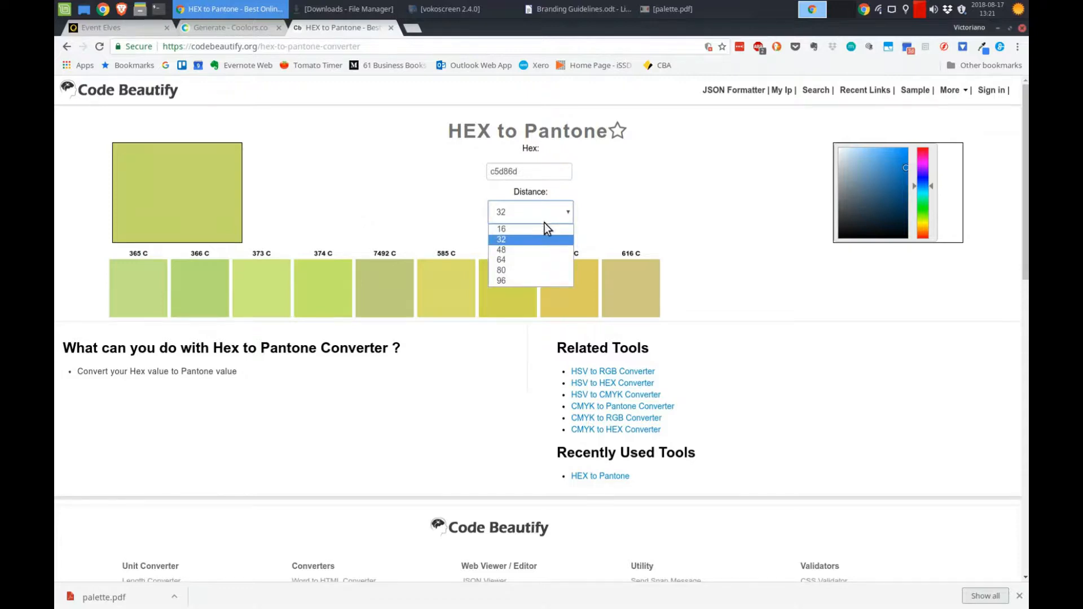
left_click(544, 227)
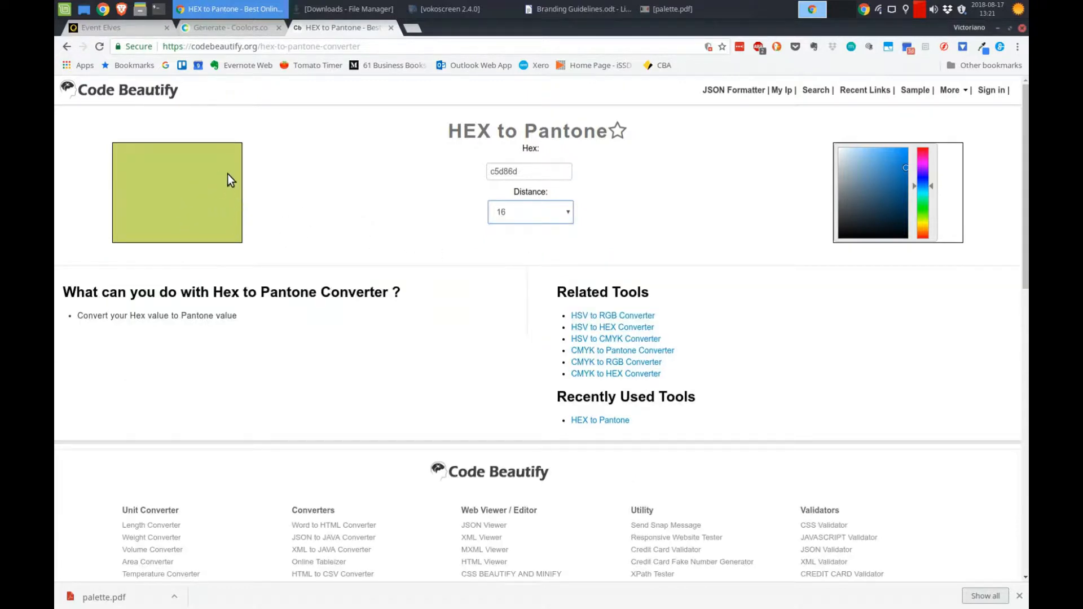
left_click(514, 217)
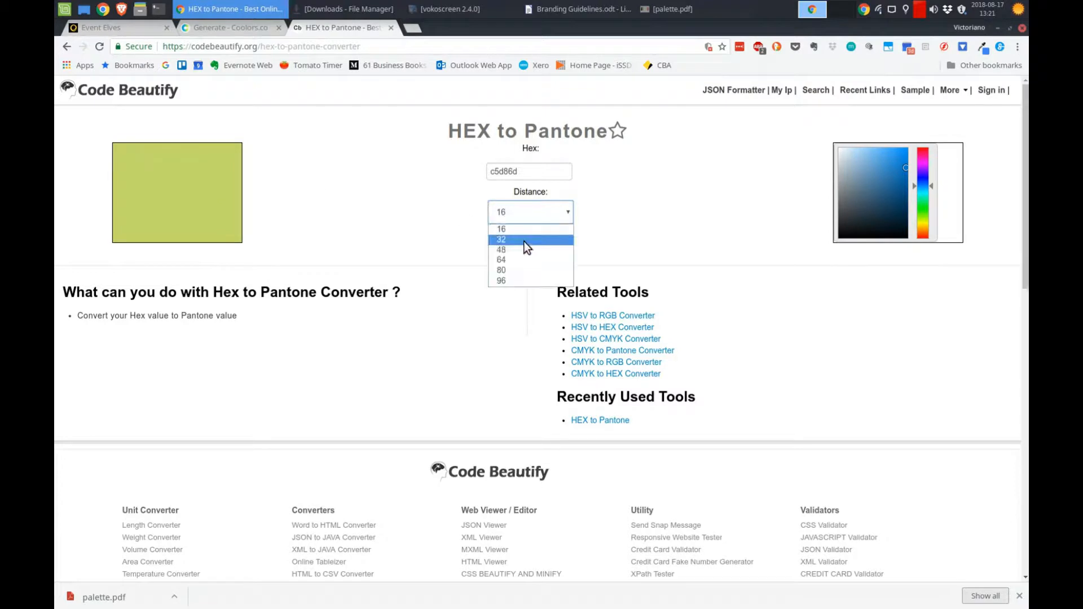
left_click(524, 241)
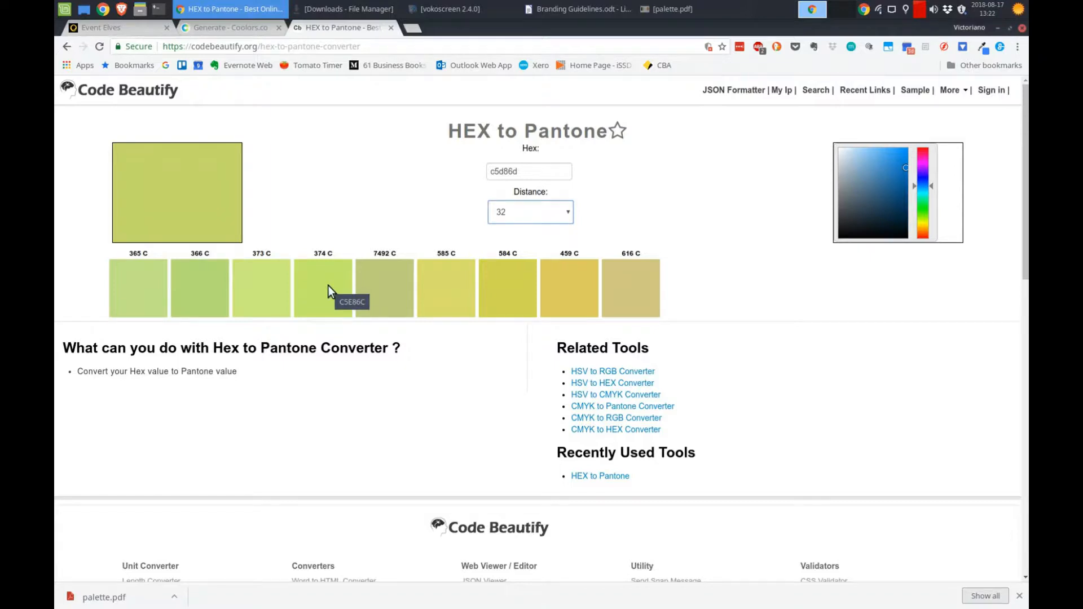
Copy the Pantone match 374 C into the Secondary Colour PMS line of Branding Guidelines.odt
left_click_drag(314, 253, 333, 253)
key("ctrl+c")
left_click(598, 12)
left_click(637, 236)
key("ctrl+v")
mouse_move(331, 293)
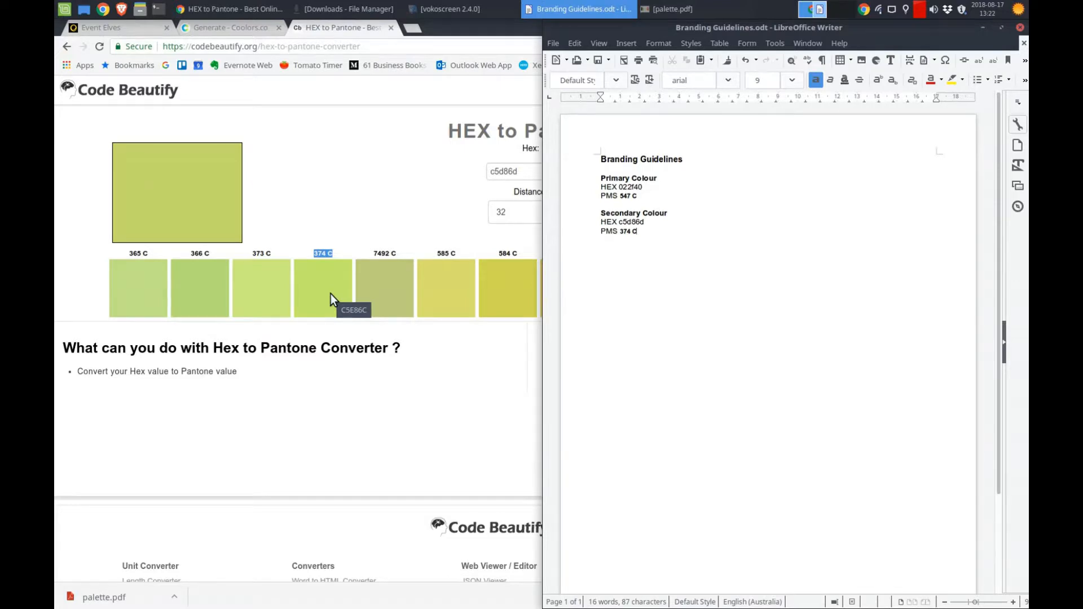
left_click(633, 215)
left_click(649, 232)
left_click(630, 233)
Return to the browser and open pantone.com/color-finder in a new tab
left_click(371, 161)
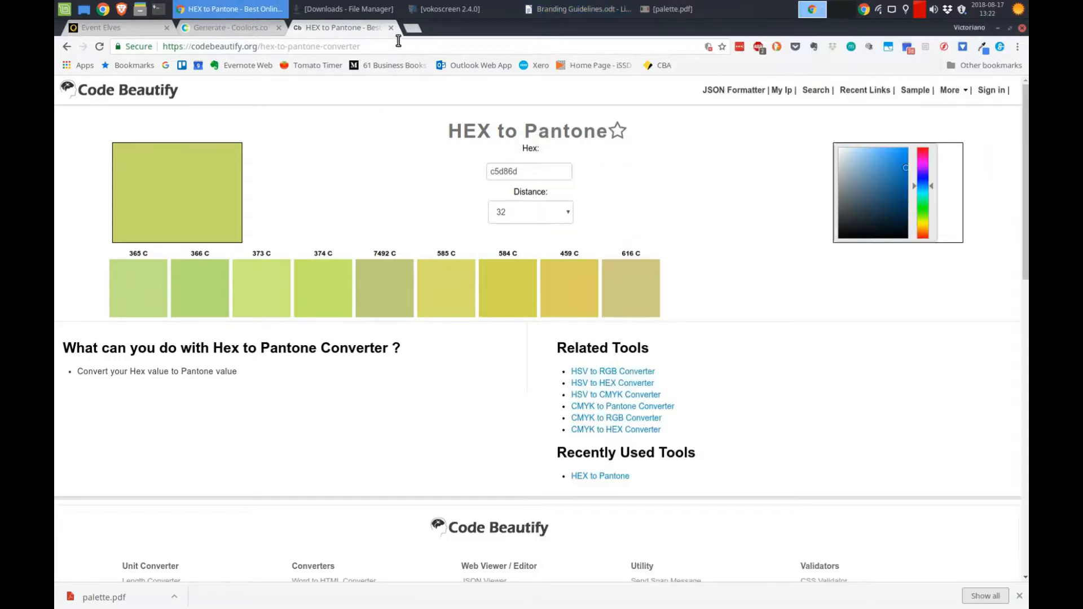
left_click(415, 29)
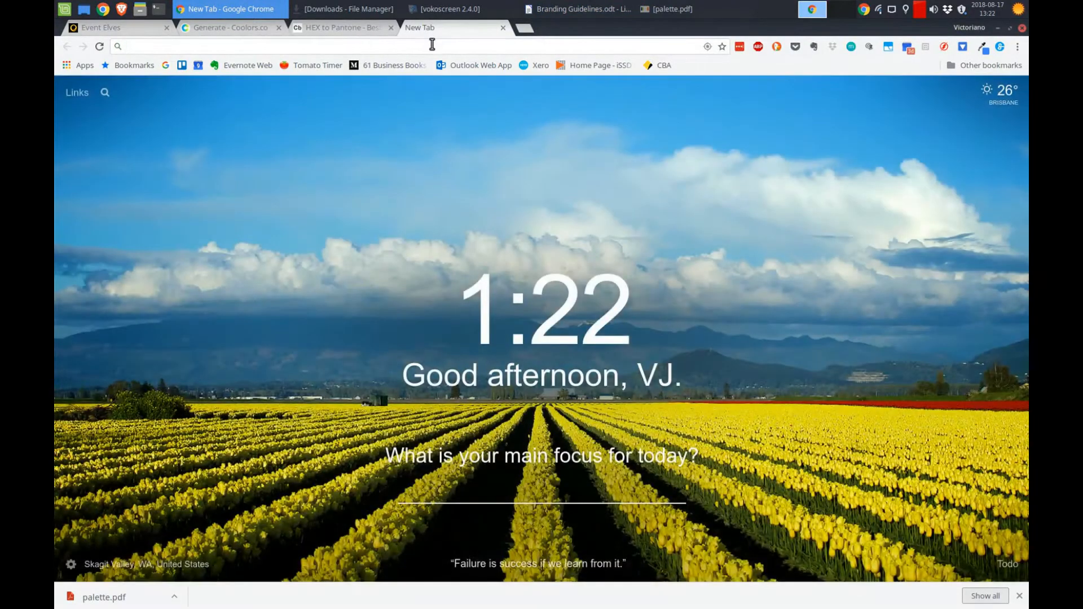
type("pantone.com/color-finder")
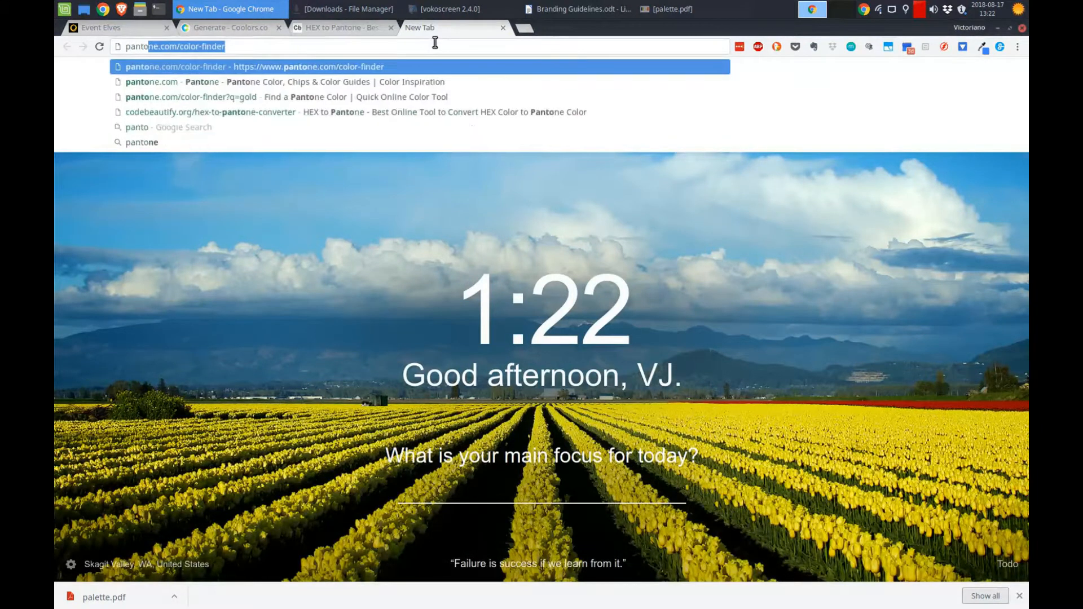
key("Return")
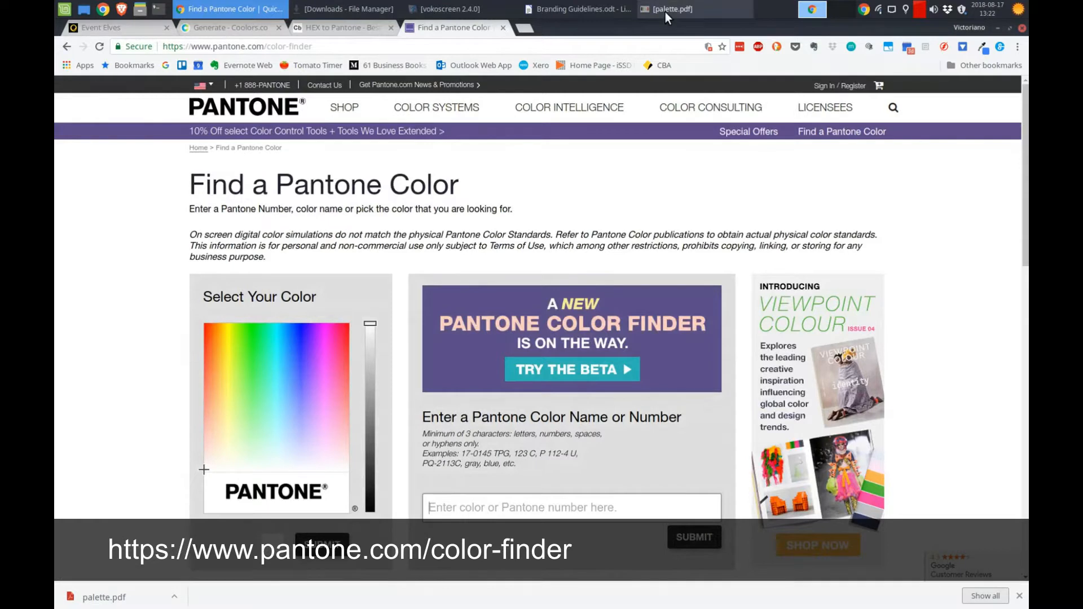
Check the primary PMS code in the branding document and search the Pantone color finder for 547c
left_click(556, 12)
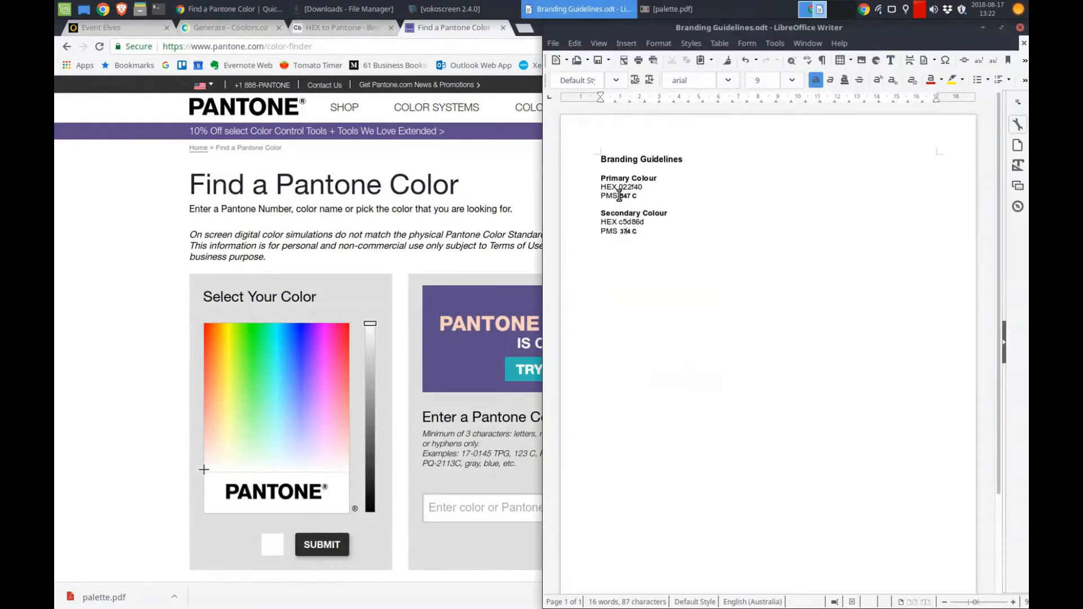
left_click(473, 507)
type("547c")
key("Return")
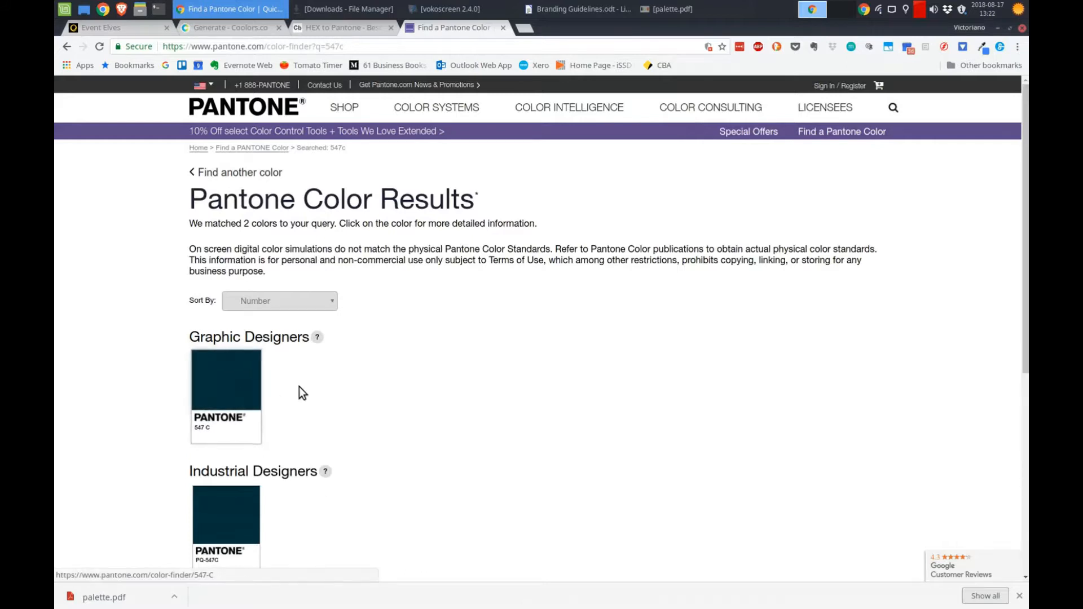
scroll(299, 394, "down", 1)
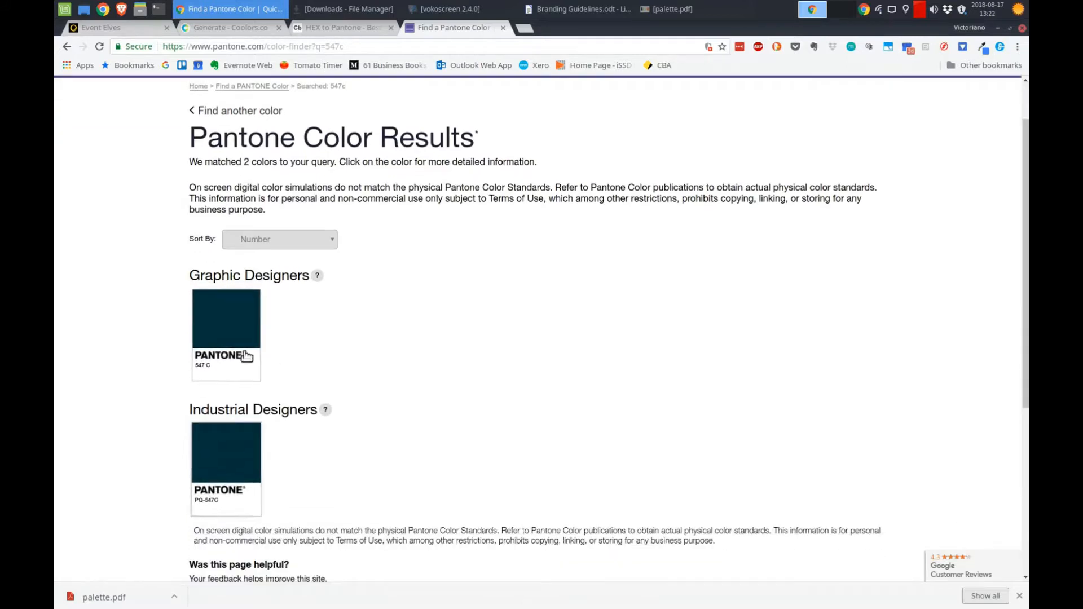
Check the secondary PMS code in the branding document and search the Pantone color finder for 374c
left_click(578, 9)
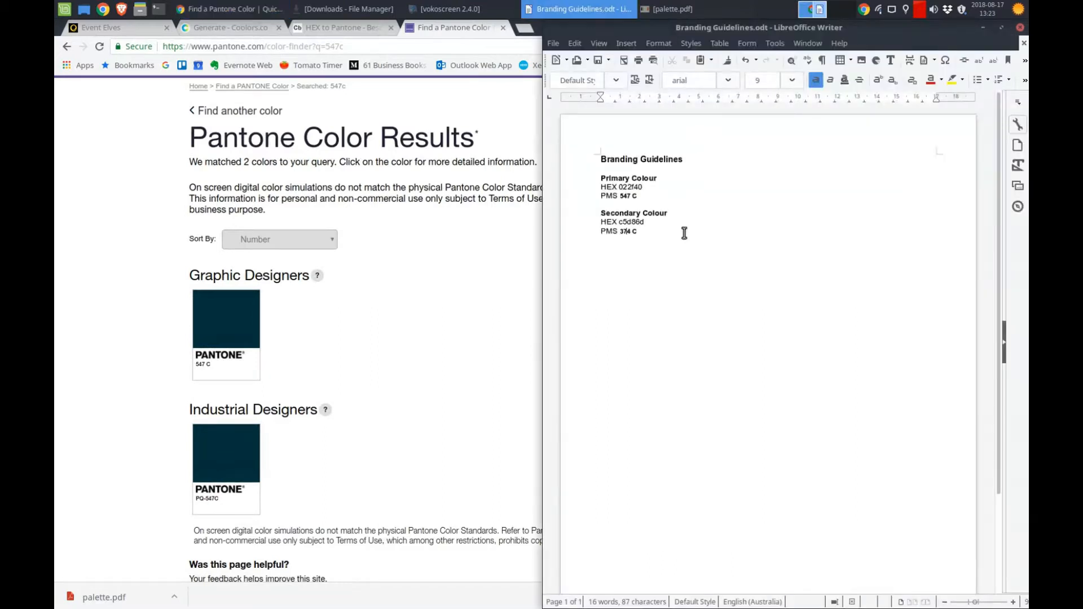
left_click(300, 237)
left_click(67, 48)
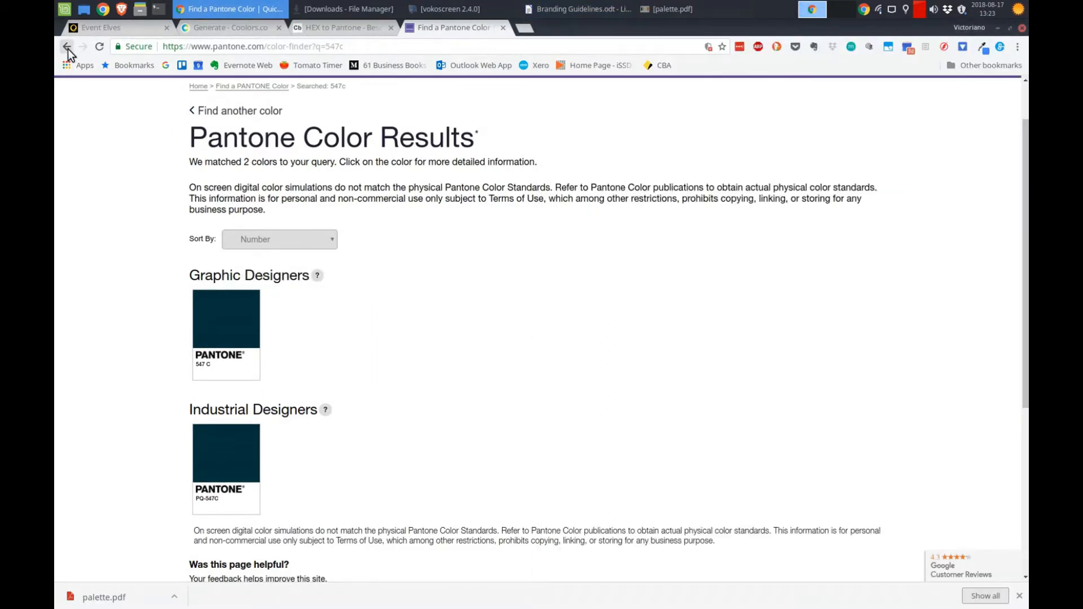
double_click(480, 506)
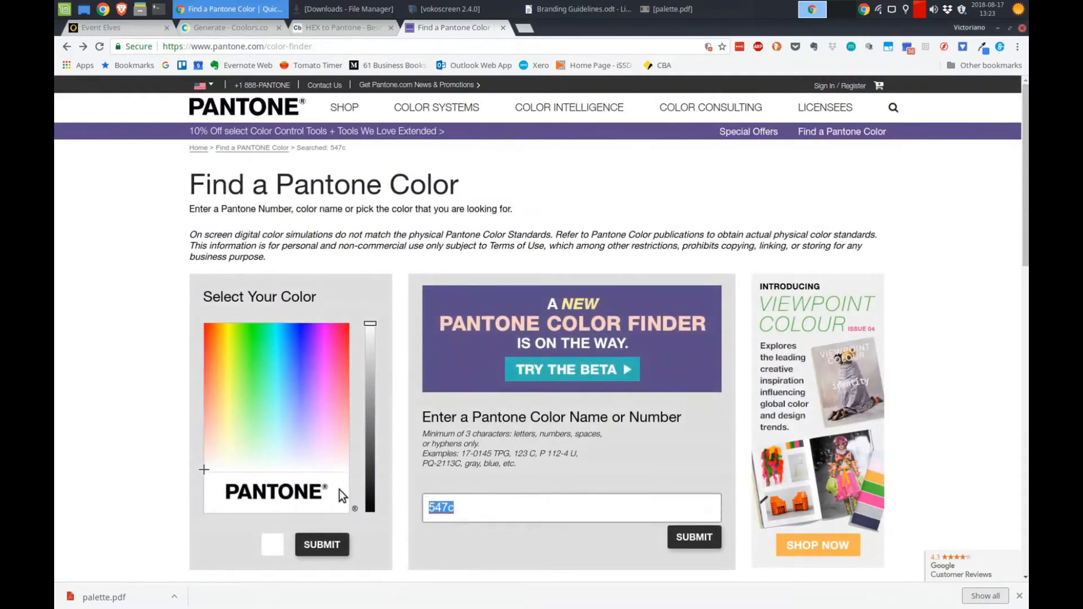
key("BackSpace")
type("374c")
key("Return")
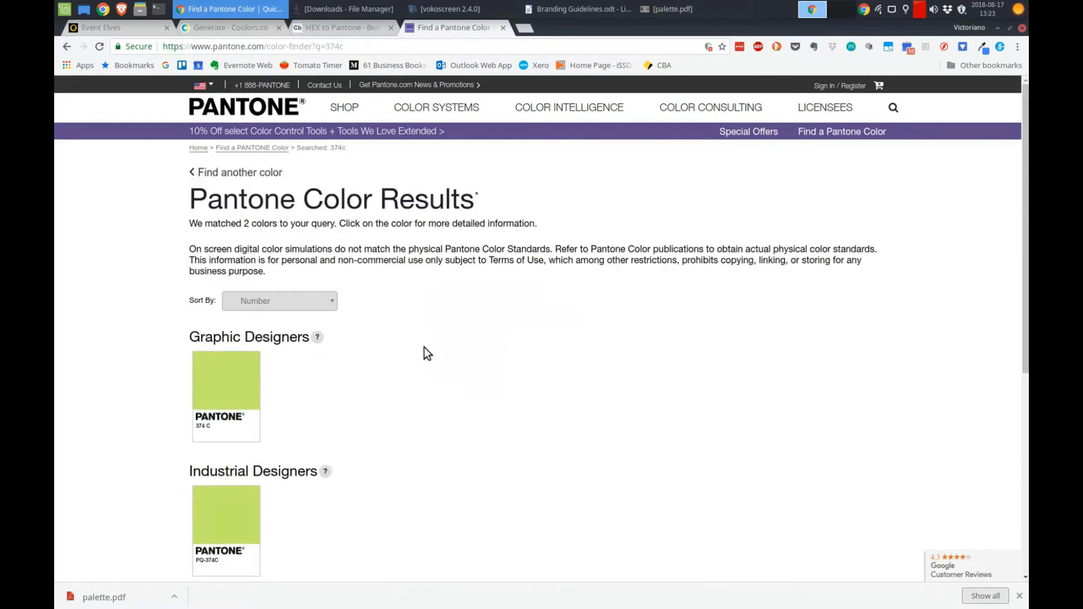
scroll(500, 364, "down", 2)
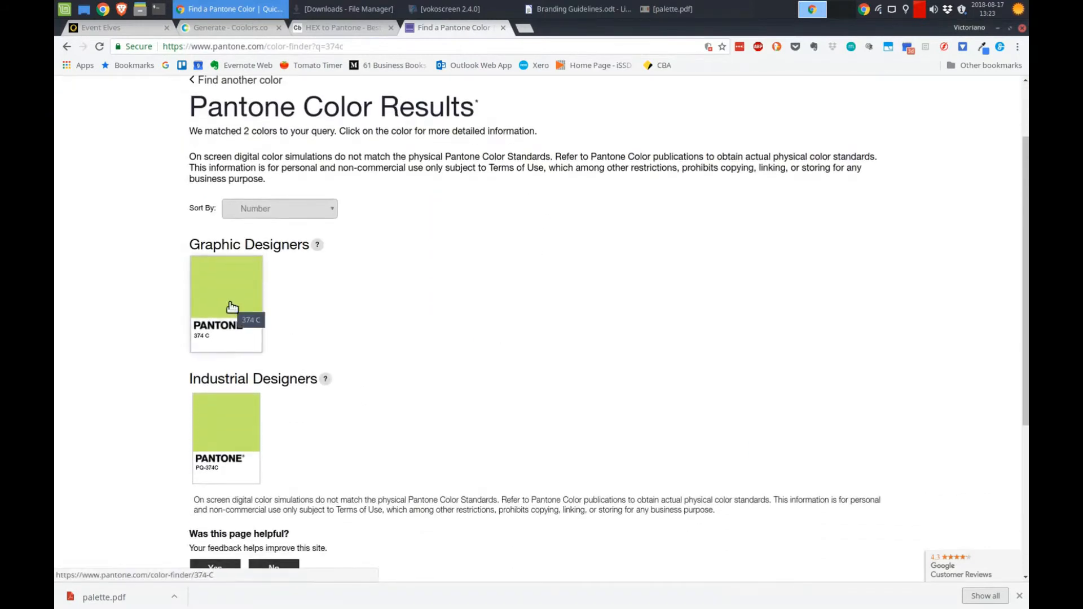
Minimise the browser window and bring up palette.pdf to view the colour palette
left_click(999, 31)
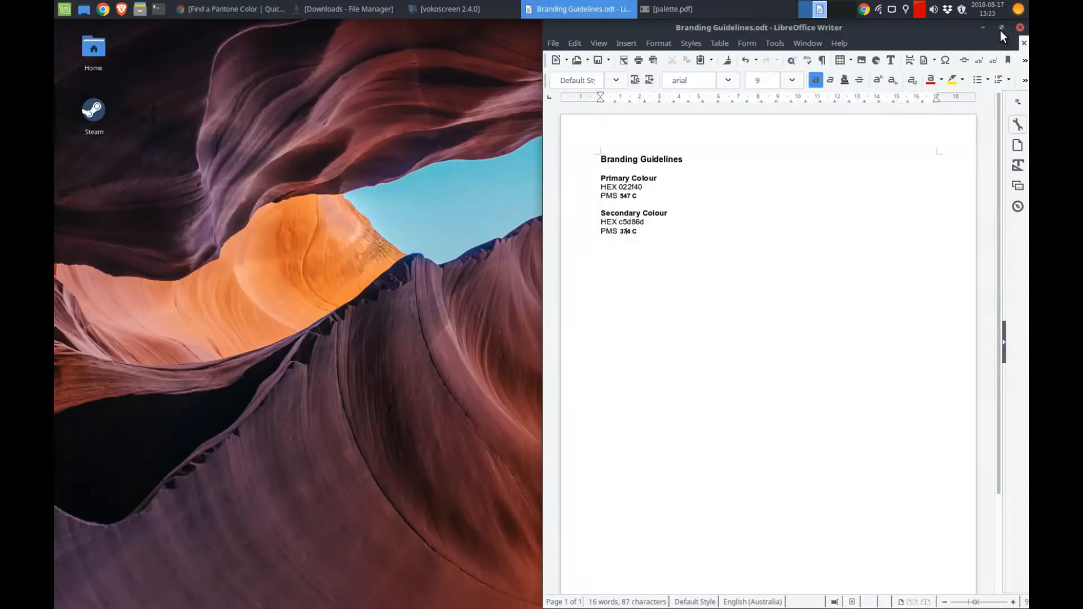
left_click(694, 12)
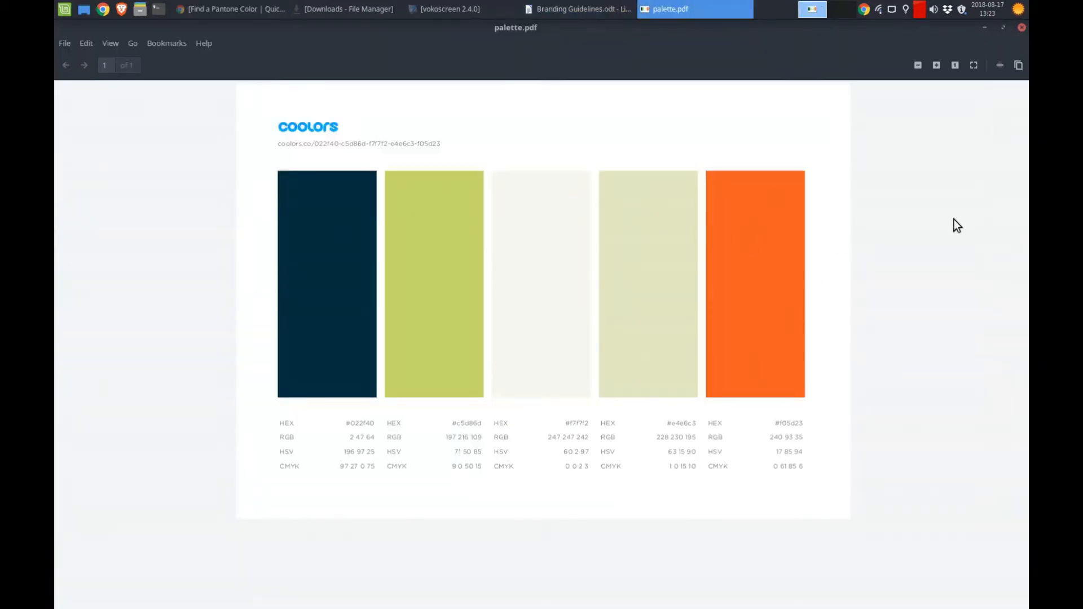